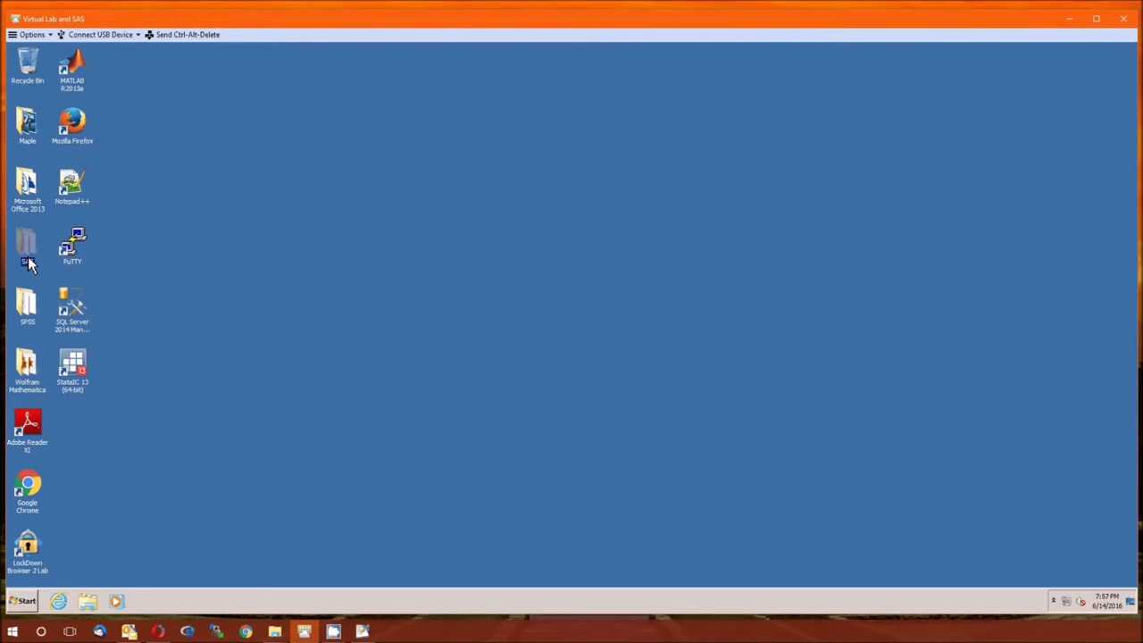
# Launch SAS 9.4 from the desktop SAS folder and maximize its window.
pyautogui.doubleClick(28, 259)
pyautogui.doubleClick(350, 248)
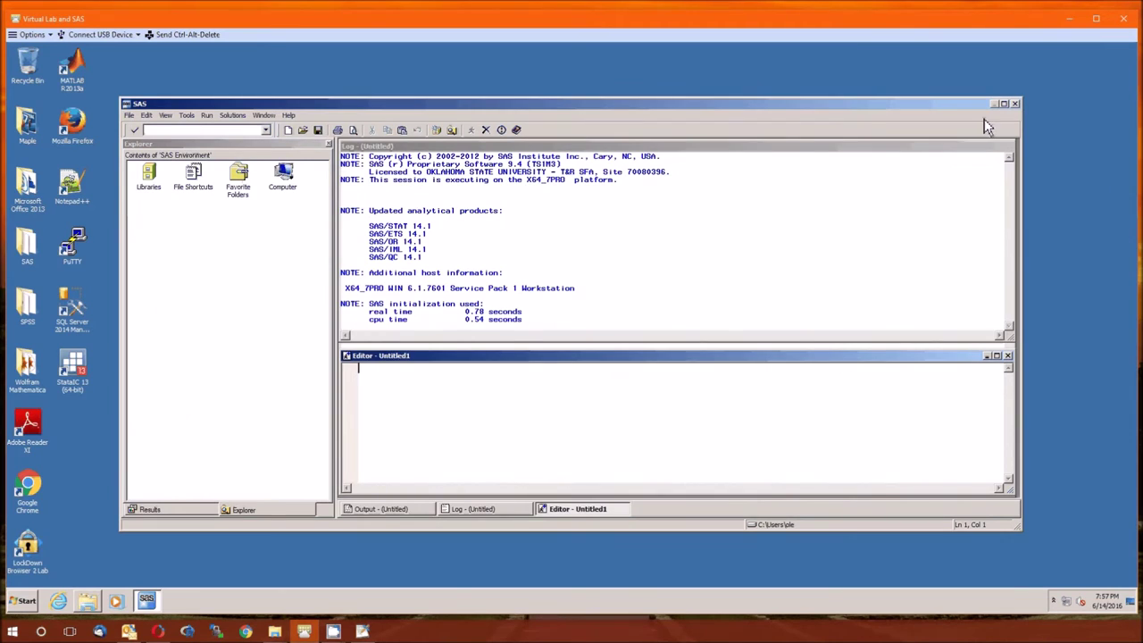
pyautogui.click(1003, 104)
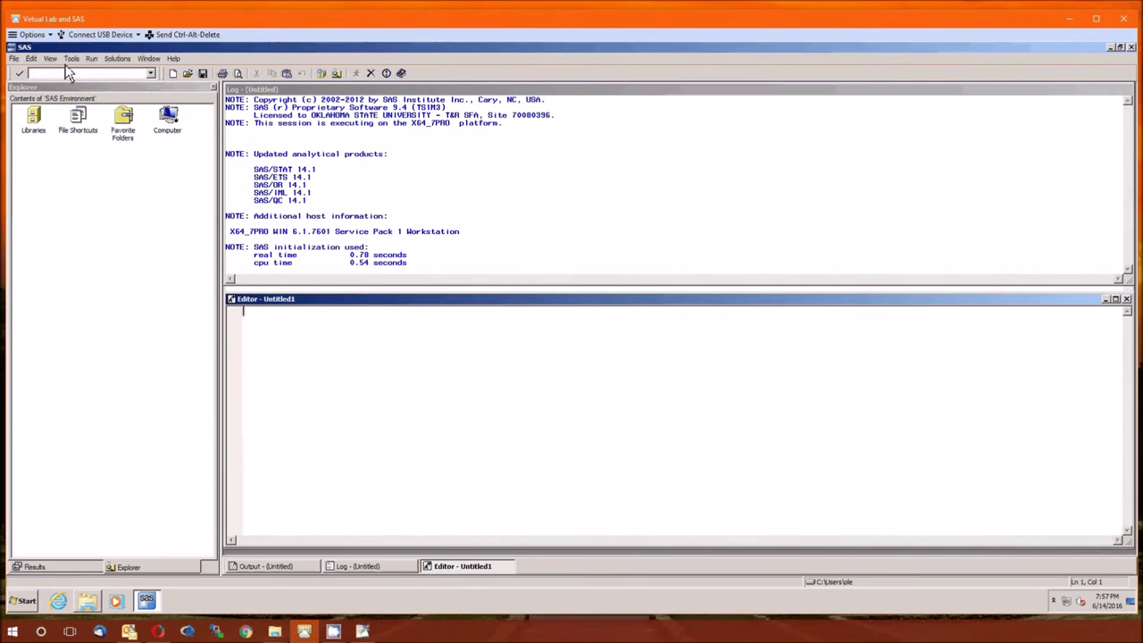
# Choose a larger font size in the Enhanced Editor appearance options.
pyautogui.click(72, 58)
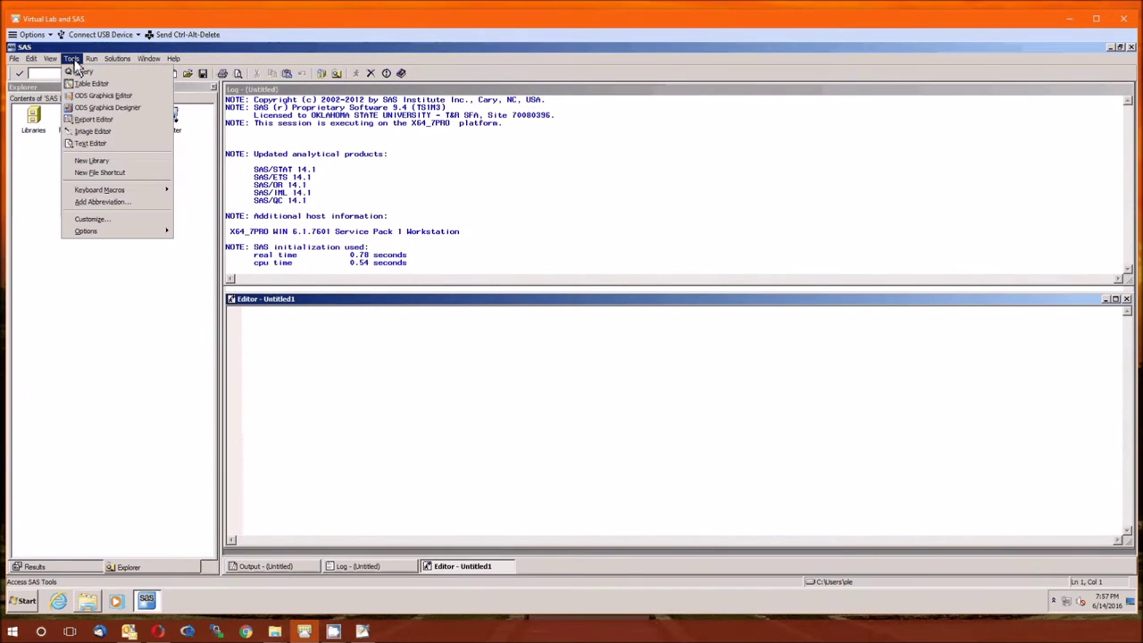
pyautogui.click(104, 222)
pyautogui.click(427, 342)
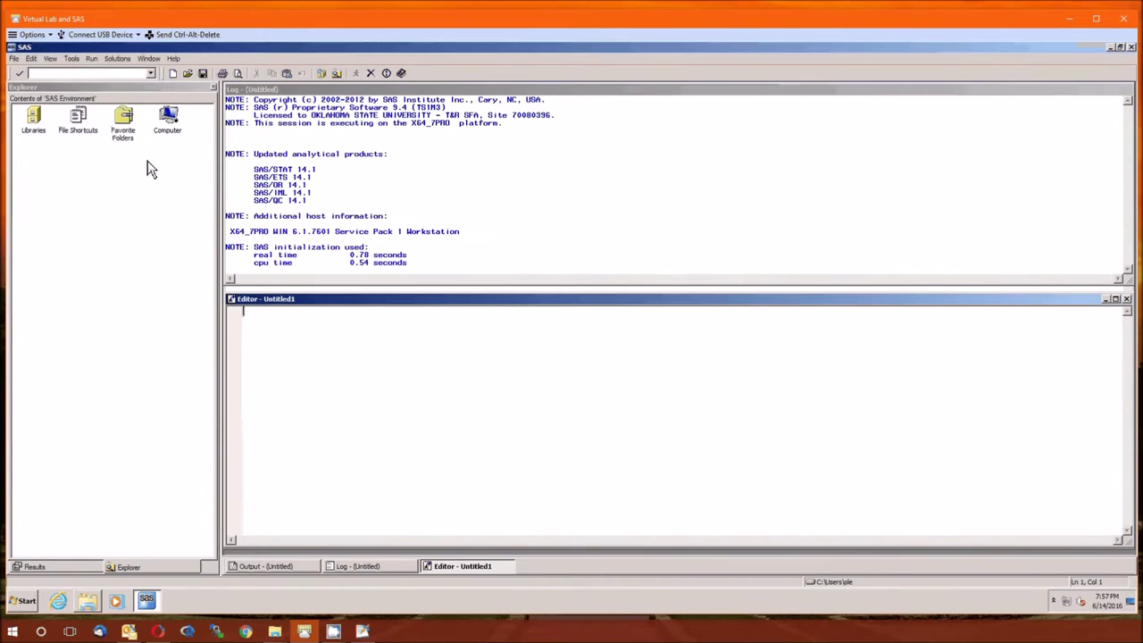
pyautogui.click(71, 58)
pyautogui.moveTo(98, 231)
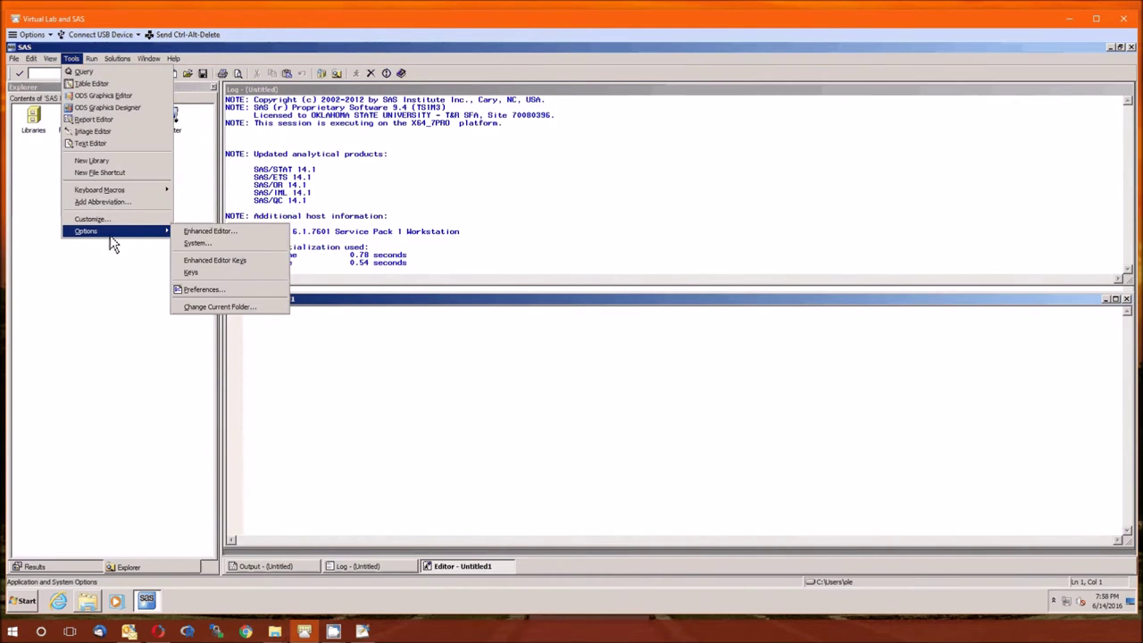
pyautogui.click(234, 230)
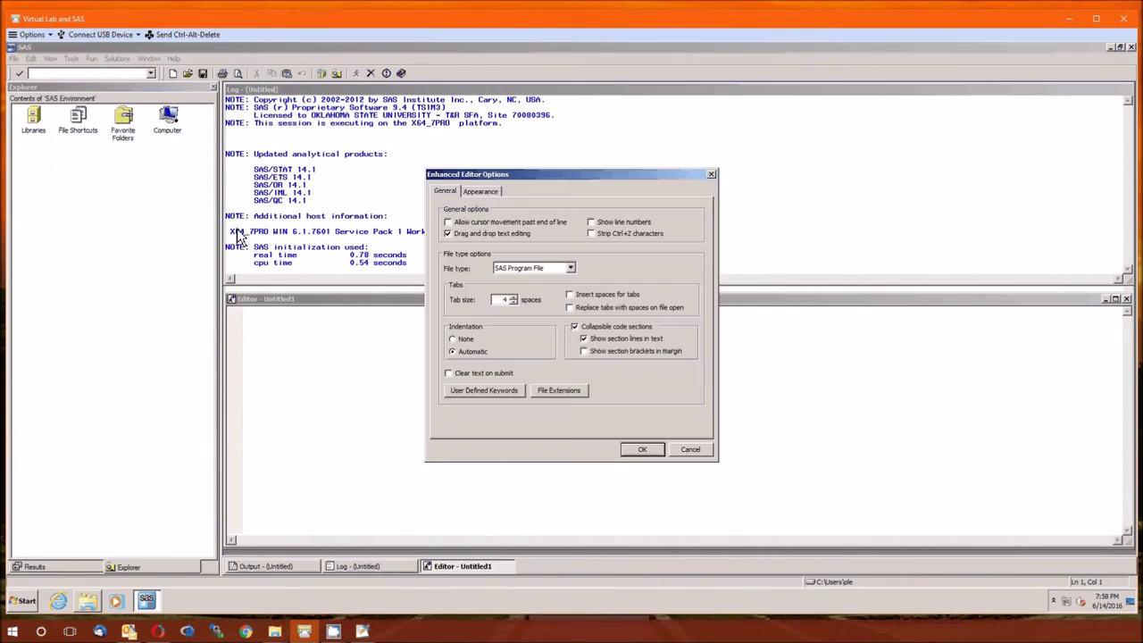
pyautogui.click(473, 192)
pyautogui.click(592, 262)
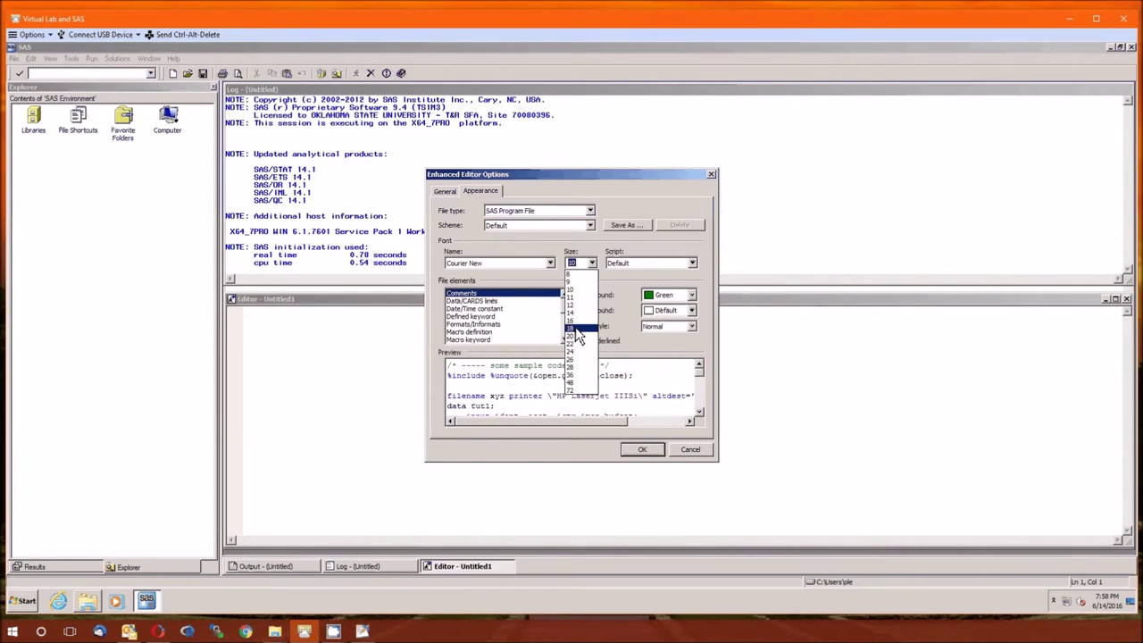
pyautogui.click(576, 330)
pyautogui.click(648, 448)
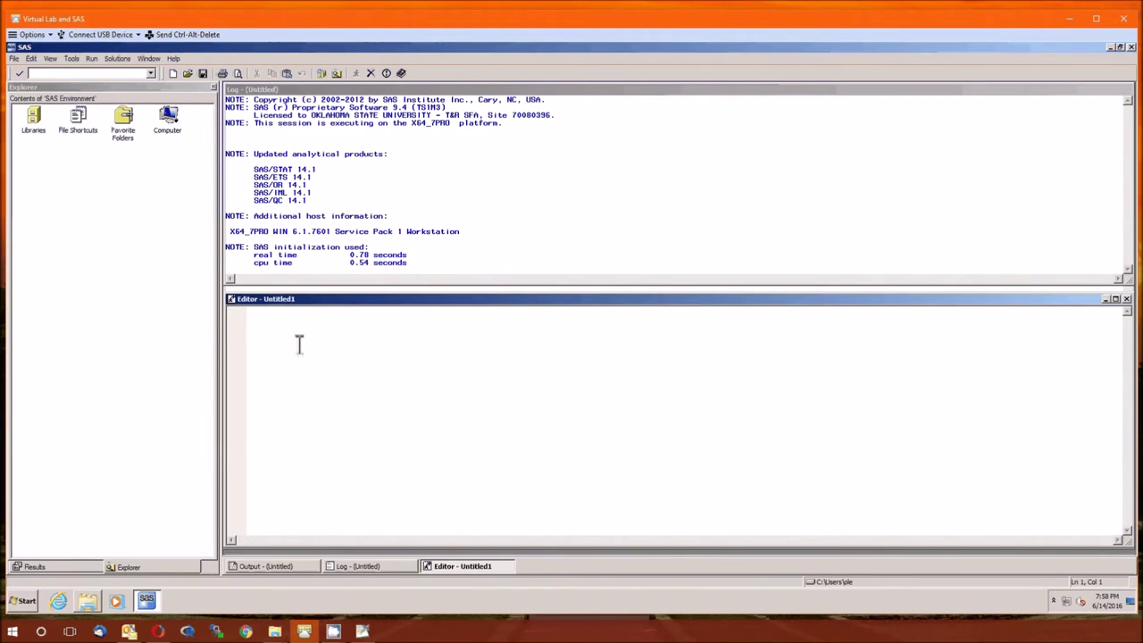
# Write the comment /* Data from Table 10.10 */ with a blank line below it.
pyautogui.write('/* Data from Table 10.10')
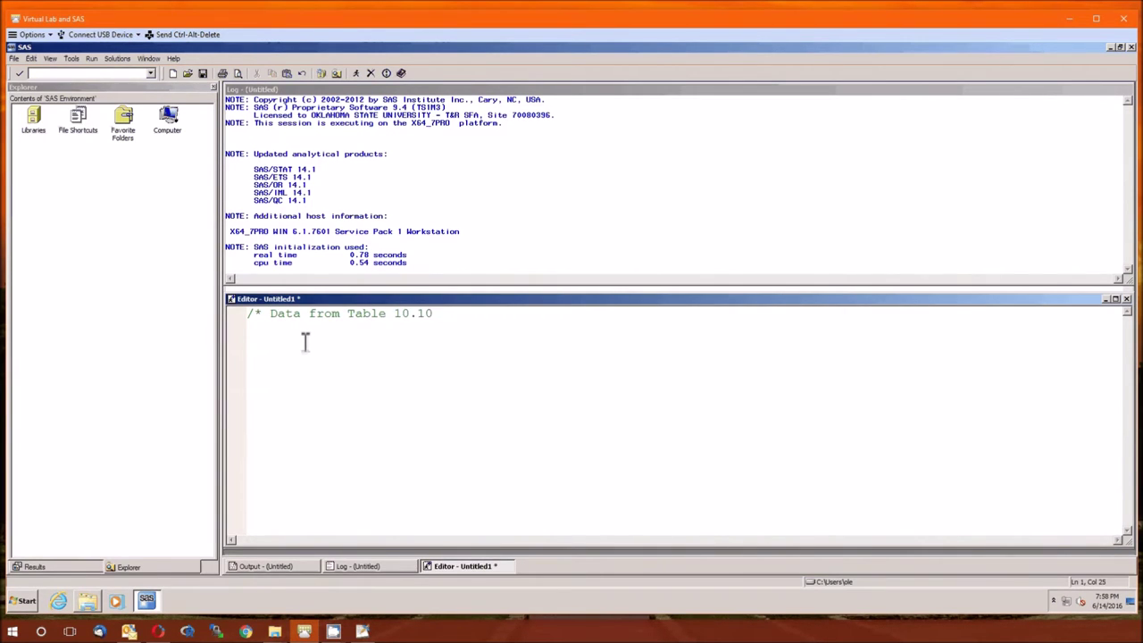
pyautogui.press('Return')
pyautogui.write('*/')
pyautogui.press('Return')
pyautogui.press('Return')
pyautogui.press('Return')
pyautogui.press('Up')
pyautogui.press('Up')
pyautogui.press('Up')
pyautogui.press('BackSpace')
pyautogui.press('Home')
pyautogui.hotkey('shift', 'Right')
pyautogui.hotkey('shift', 'Right')
pyautogui.press('End')
pyautogui.press('Left')
pyautogui.press('Left')
pyautogui.hotkey('shift', 'End')
pyautogui.press('End')
pyautogui.press('Left')
pyautogui.press('Left')
pyautogui.press('Return')
pyautogui.press('Down')
pyautogui.press('Down')
pyautogui.press('Down')
pyautogui.press('Down')
pyautogui.press('Up')
pyautogui.press('Up')
# Paste the DATA dt104 step with its INPUT statement and datalines.
pyautogui.hotkey('ctrl', 'v')
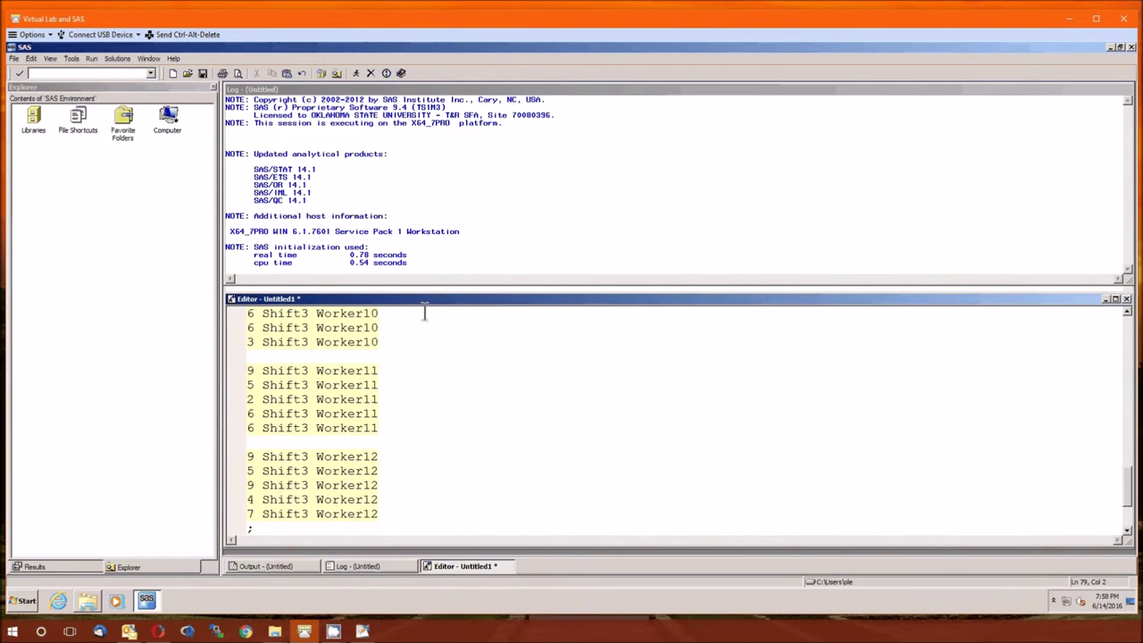
pyautogui.moveTo(422, 297); pyautogui.dragTo(421, 216)
pyautogui.scroll(10, 383, 388)
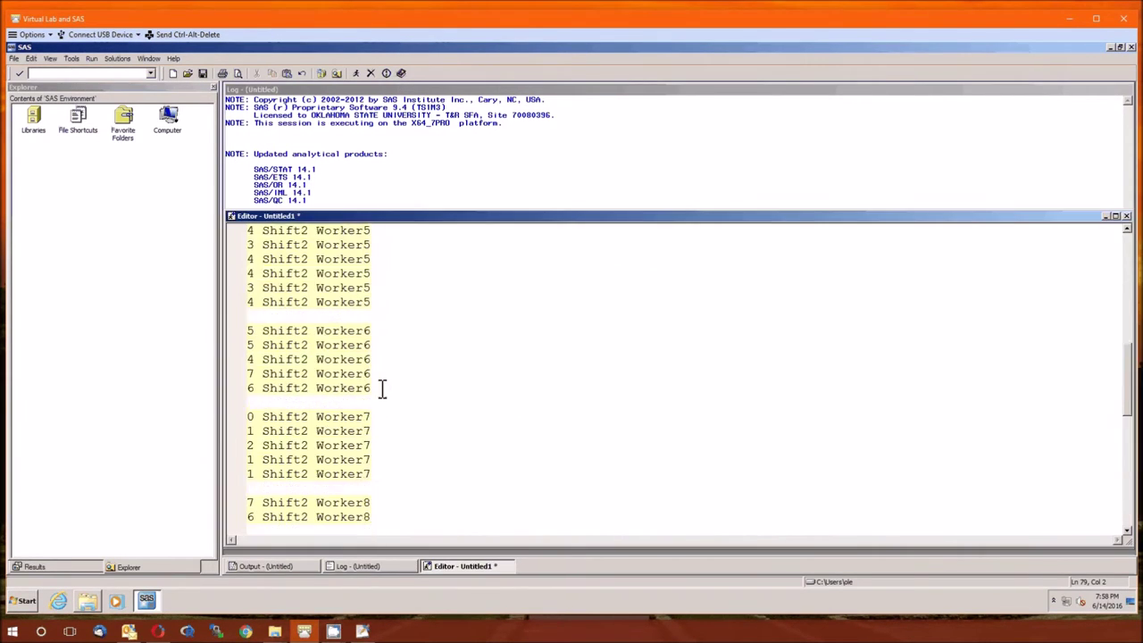
pyautogui.scroll(7, 382, 388)
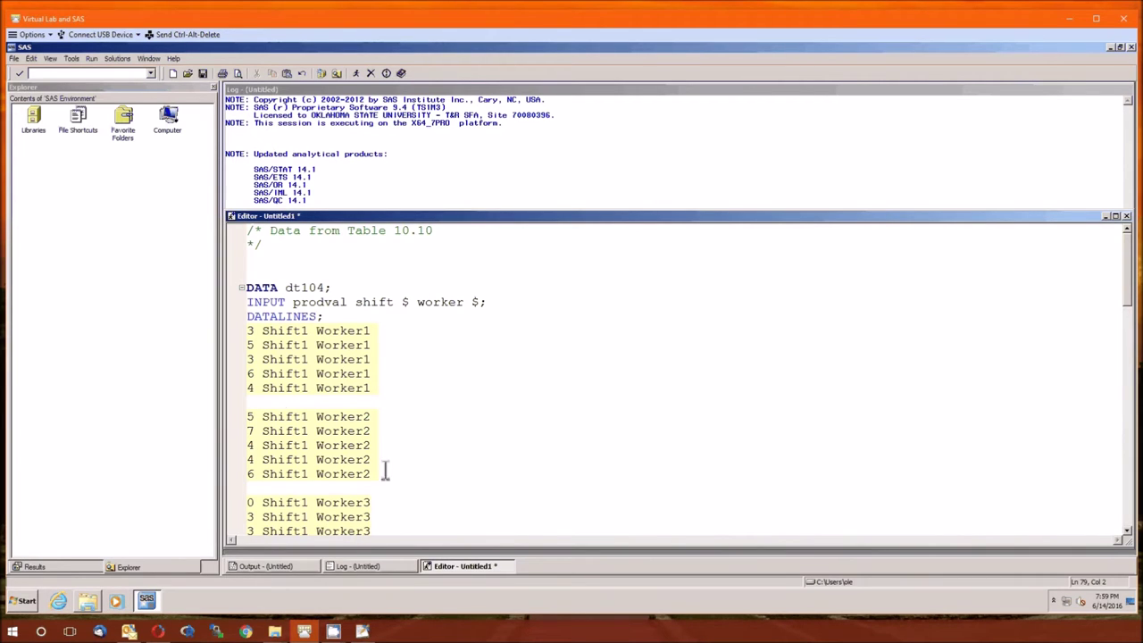
# Check the INPUT line's prodval and worker $ variables, then go below the data.
pyautogui.click(376, 304)
pyautogui.doubleClick(475, 302)
pyautogui.doubleClick(319, 303)
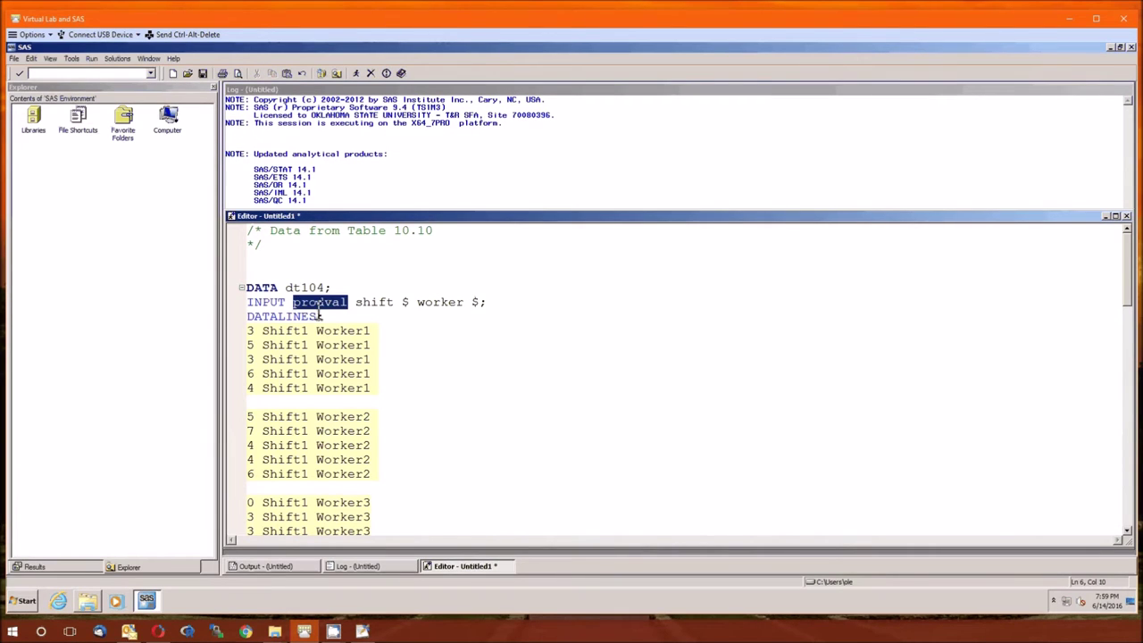
pyautogui.click(399, 420)
pyautogui.scroll(-16, 400, 420)
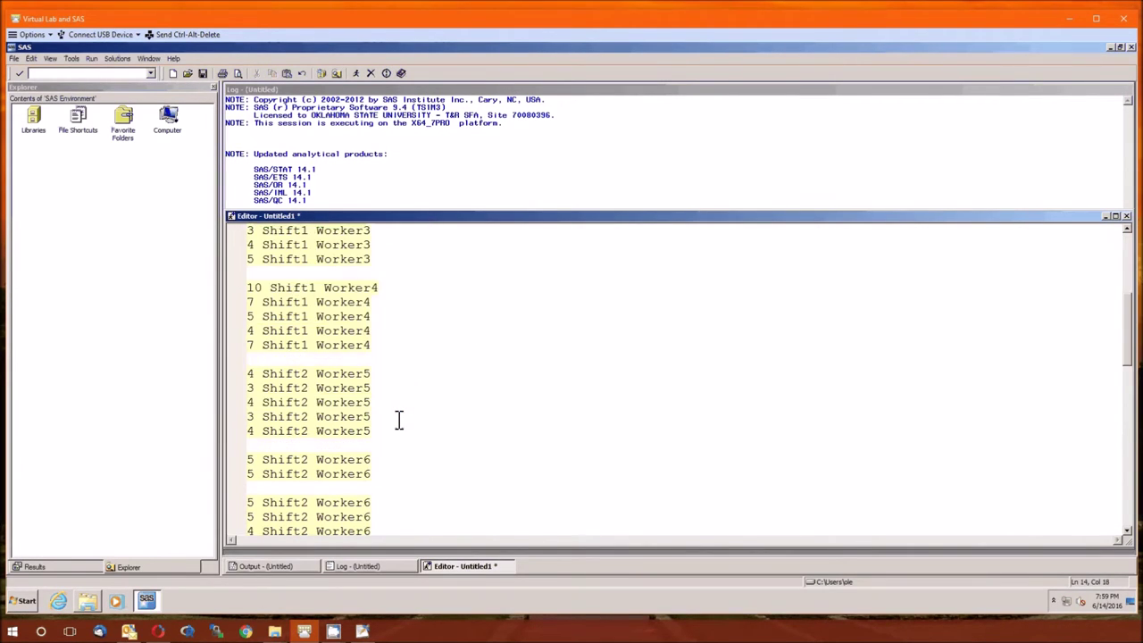
pyautogui.scroll(-8, 399, 420)
pyautogui.click(327, 378)
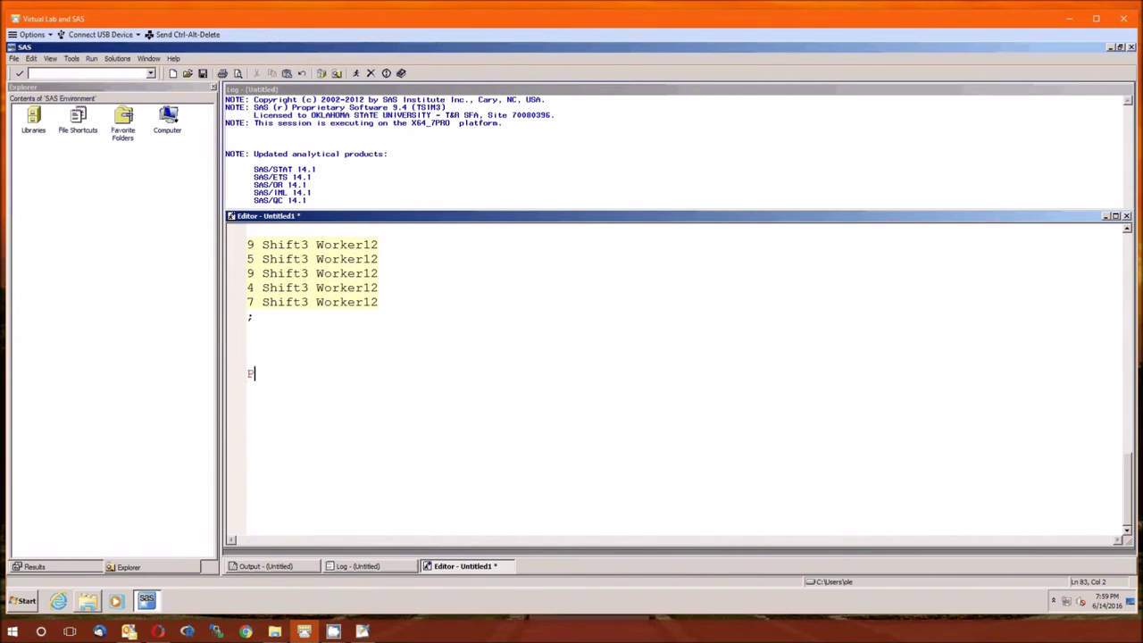
# Enter PROC UNIVARIATE DATA=dt104; with its typo fixed and submit it with F8.
pyautogui.write('PROc univaria')
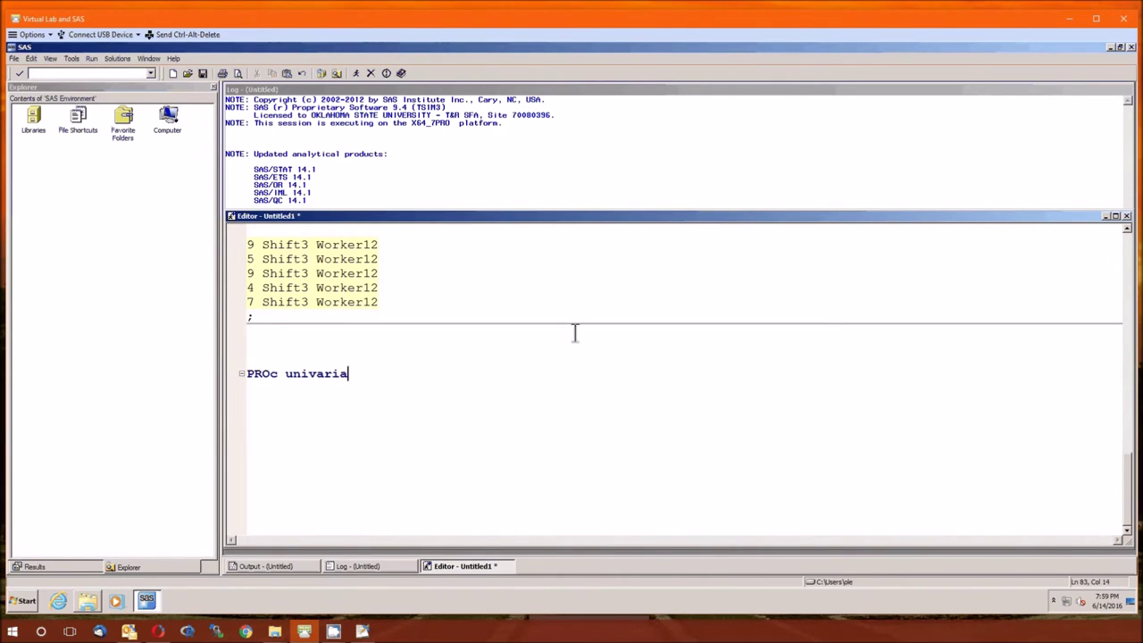
pyautogui.write('te data')
pyautogui.hotkey('ctrl', 'shift', 'Left')
pyautogui.hotkey('ctrl', 'shift', 'Left')
pyautogui.hotkey('shift', 'Left')
pyautogui.hotkey('shift', 'Left')
pyautogui.write('C UNIVARIATE DATA=d')
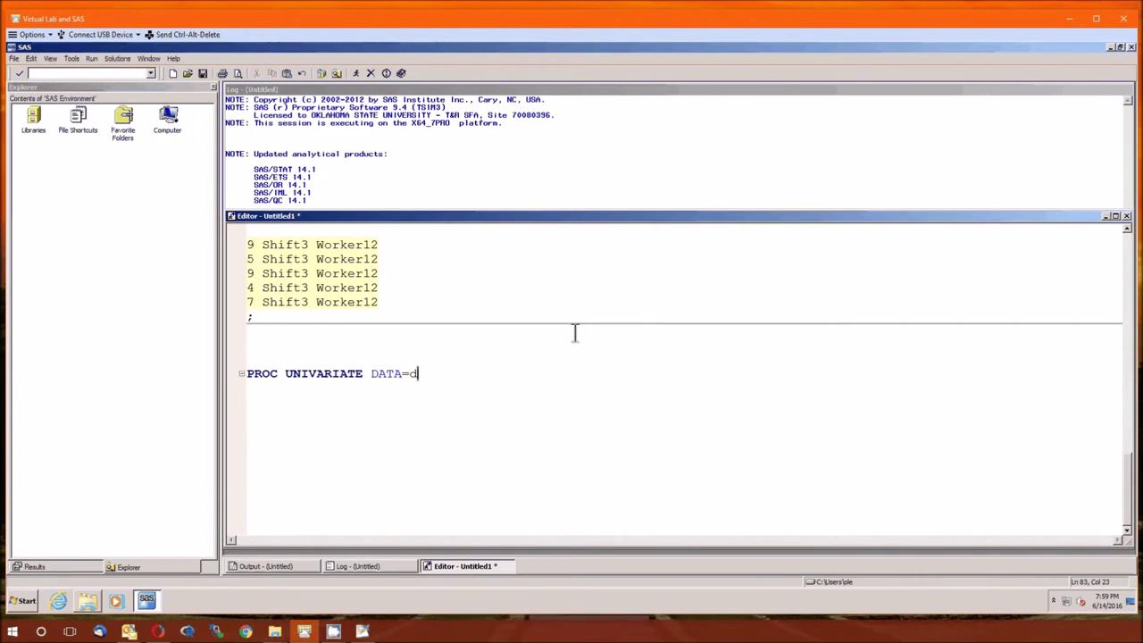
pyautogui.write('t104;')
pyautogui.press('F8')
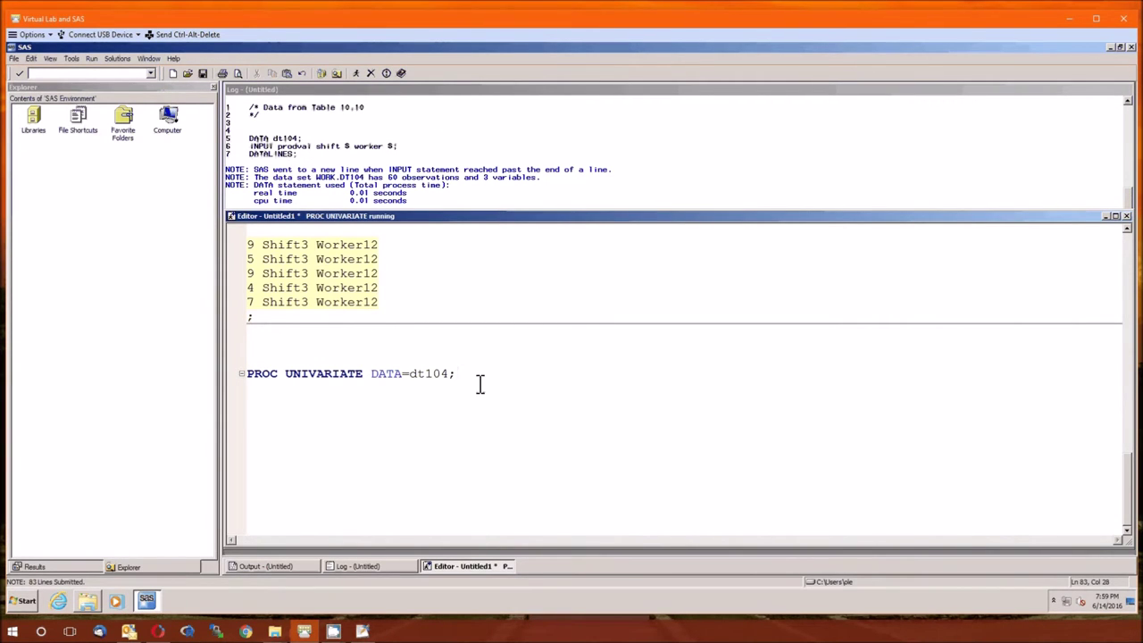
# Add RUN; and QUIT; below the PROC UNIVARIATE statement, leaving blank lines above RUN.
pyautogui.press('Return')
pyautogui.press('Return')
pyautogui.write('RUN;')
pyautogui.press('Return')
pyautogui.write('QUIT;')
pyautogui.press('Return')
pyautogui.press('Up')
pyautogui.press('Up')
pyautogui.press('Up')
pyautogui.press('Return')
pyautogui.press('Return')
pyautogui.press('Return')
pyautogui.press('Up')
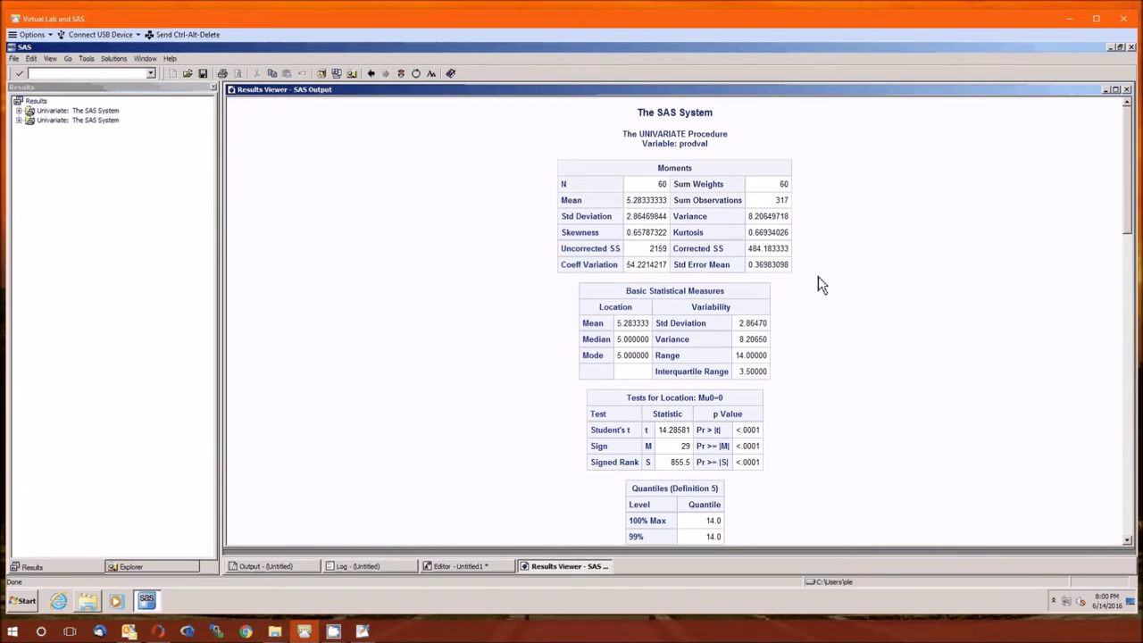
pyautogui.scroll(-1, 825, 321)
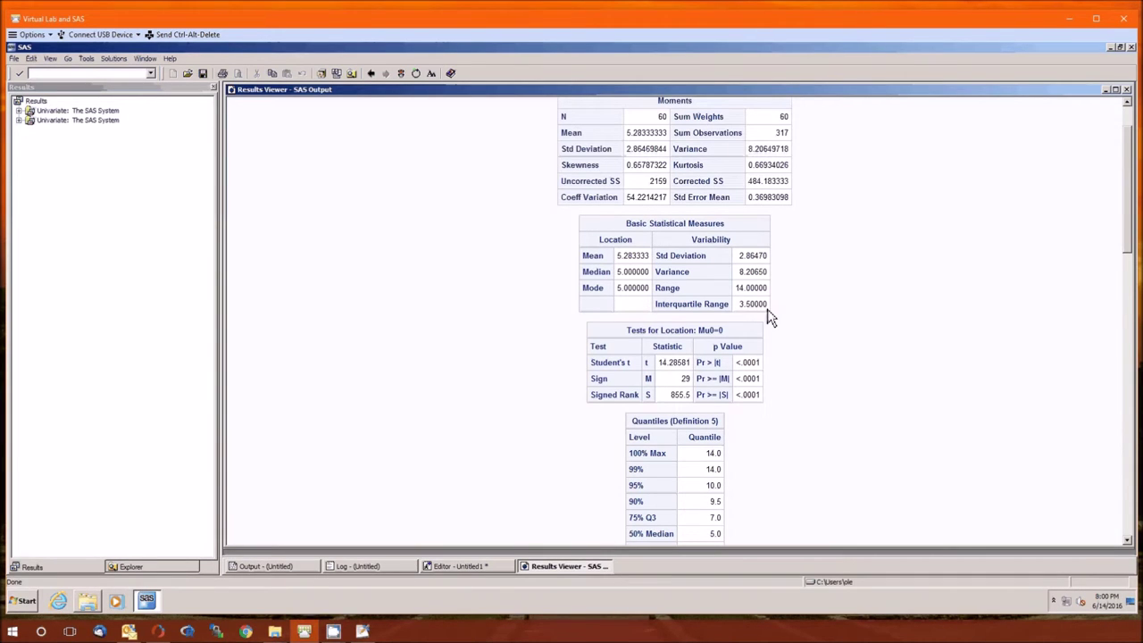
pyautogui.scroll(-5, 770, 318)
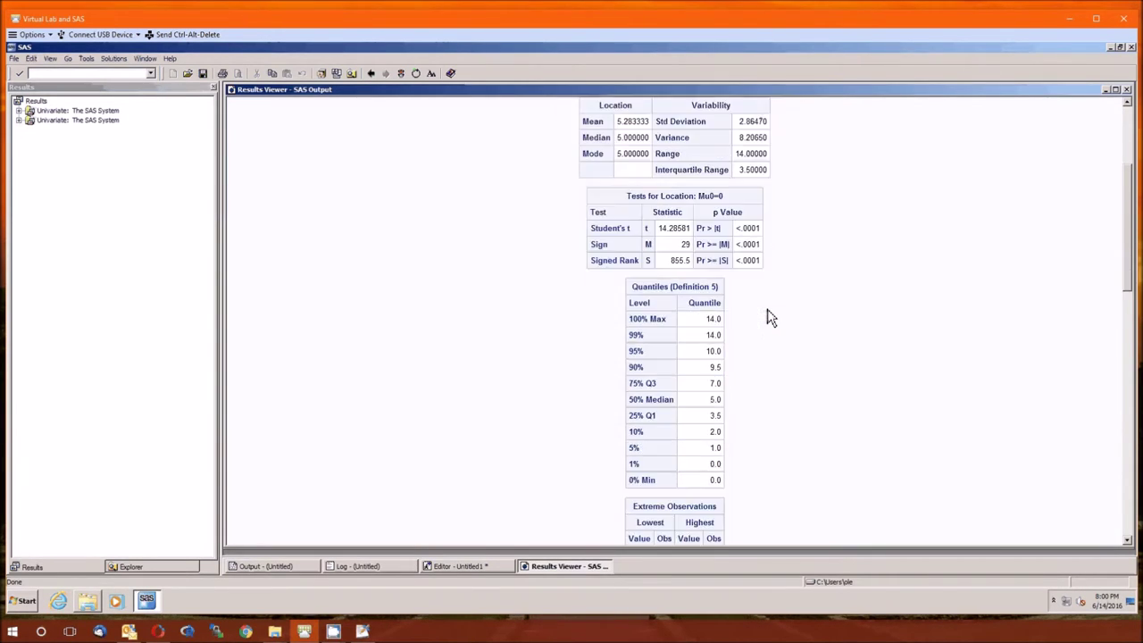
pyautogui.scroll(-5, 770, 318)
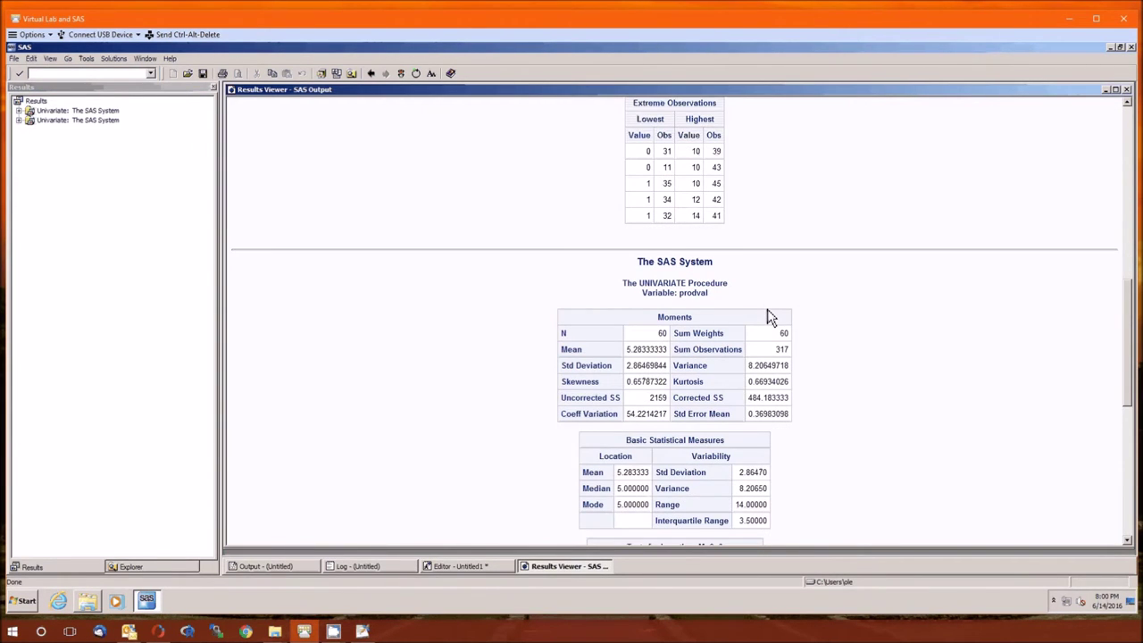
pyautogui.scroll(-7, 770, 318)
pyautogui.scroll(-1, 770, 318)
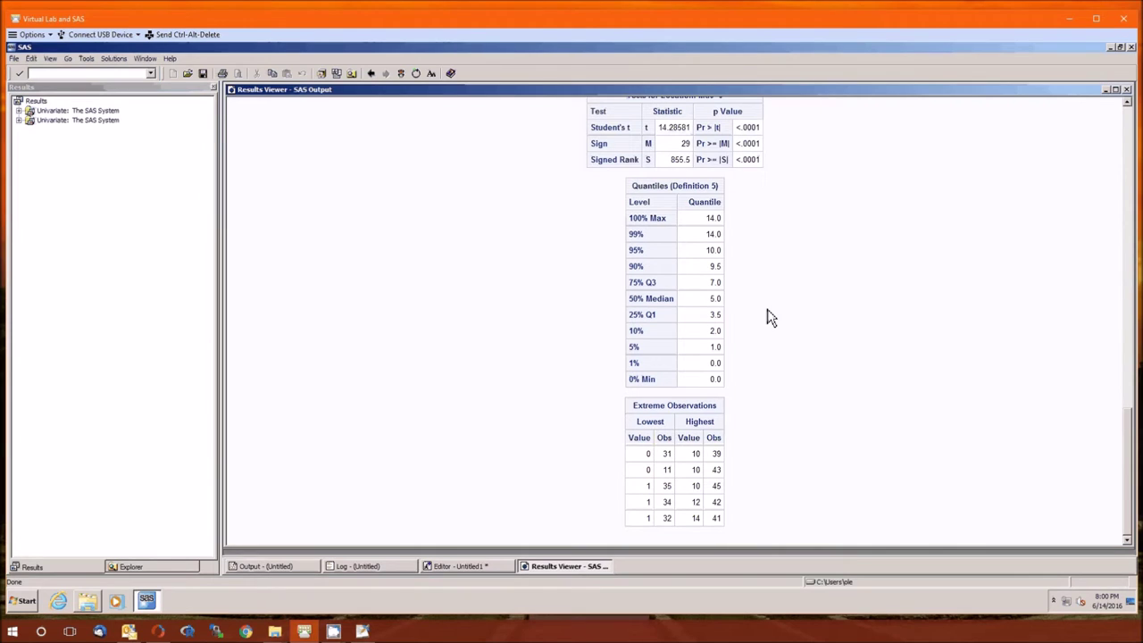
pyautogui.scroll(3, 720, 491)
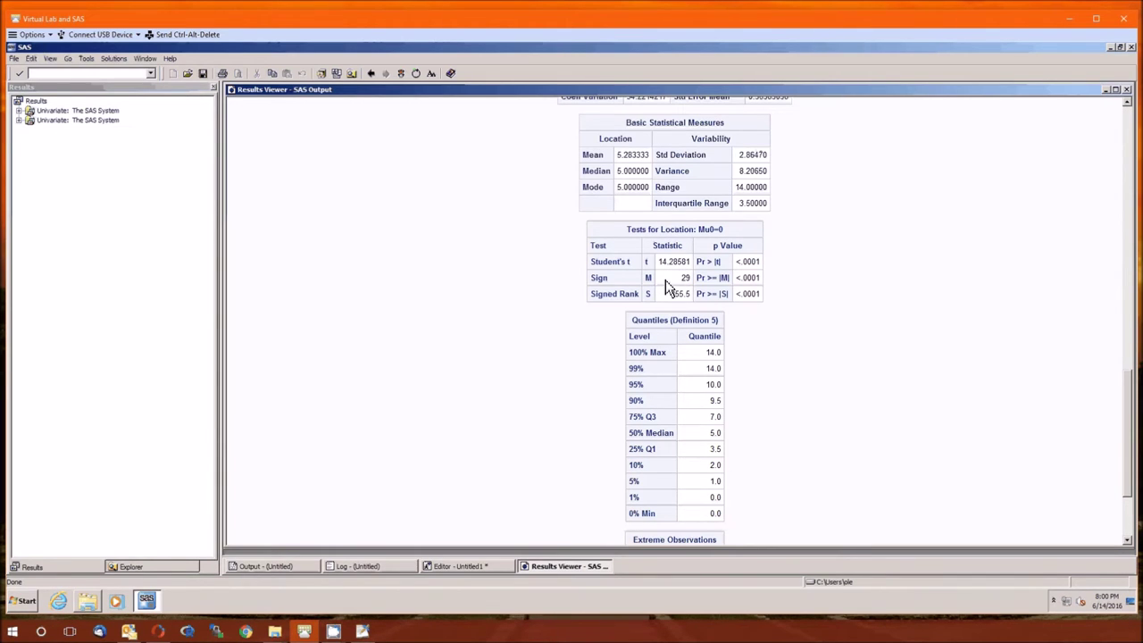
# Back in the program, add PROC GLM DATA=dt104; below PROC UNIVARIATE.
pyautogui.click(1128, 90)
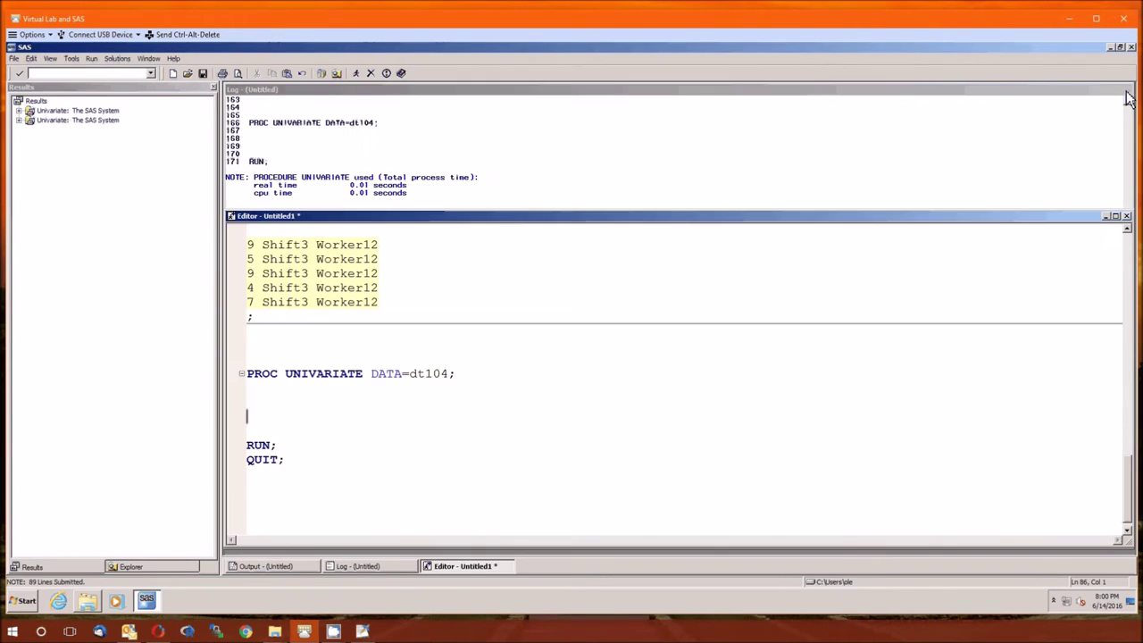
pyautogui.click(275, 407)
pyautogui.write('PROC GLM')
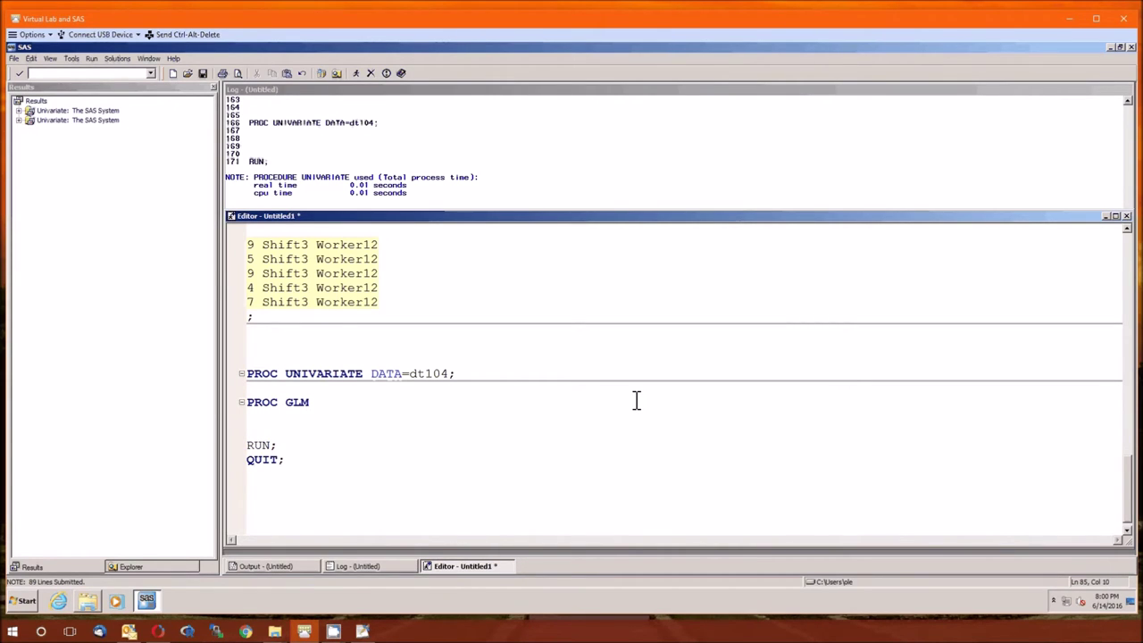
pyautogui.write(' DATA=dt104;')
pyautogui.press('Return')
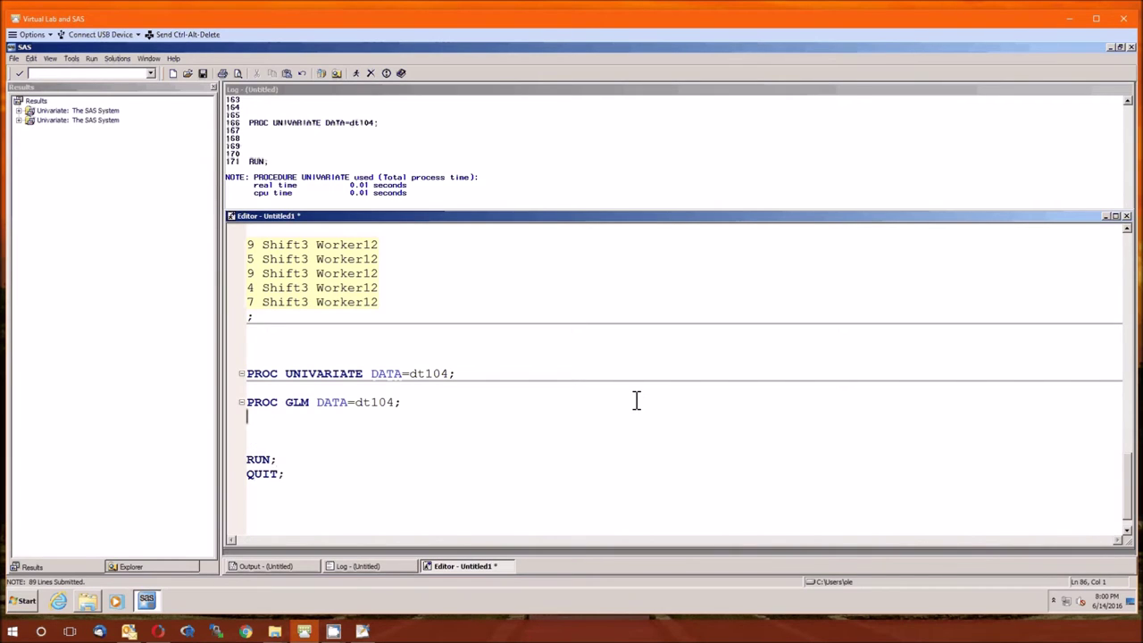
pyautogui.press('Up')
# Comment out the PROC UNIVARIATE step with /* */ markers.
pyautogui.press('Return')
pyautogui.press('Up')
pyautogui.press('Up')
pyautogui.press('Up')
pyautogui.press('Up')
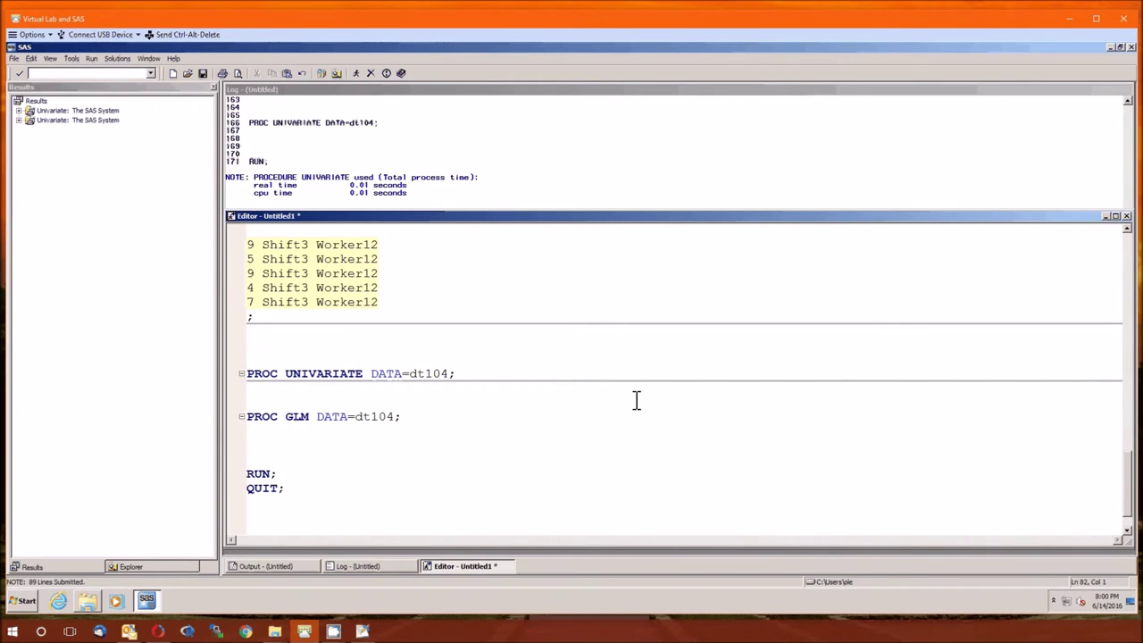
pyautogui.write('/*')
pyautogui.write('*/')
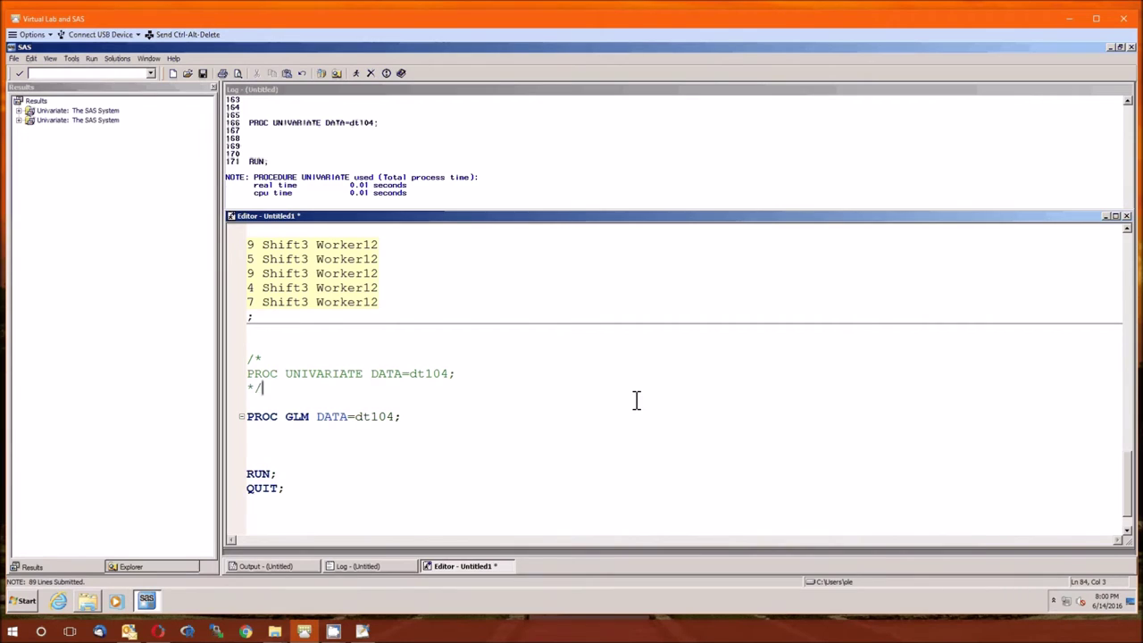
pyautogui.press('Down')
pyautogui.press('Down')
pyautogui.press('Return')
pyautogui.press('Up')
# Add CLASS shift worker; under the PROC GLM statement.
pyautogui.press('Down')
pyautogui.press('Down')
pyautogui.press('Down')
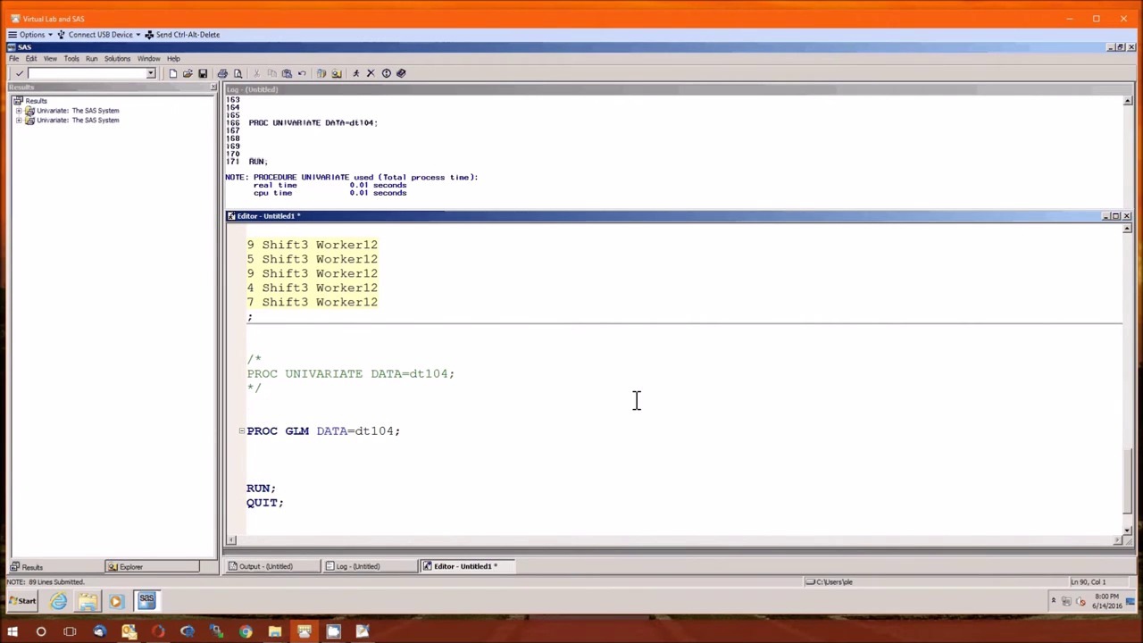
pyautogui.press('Return')
pyautogui.press('Return')
pyautogui.press('Up')
pyautogui.press('Up')
pyautogui.press('Up')
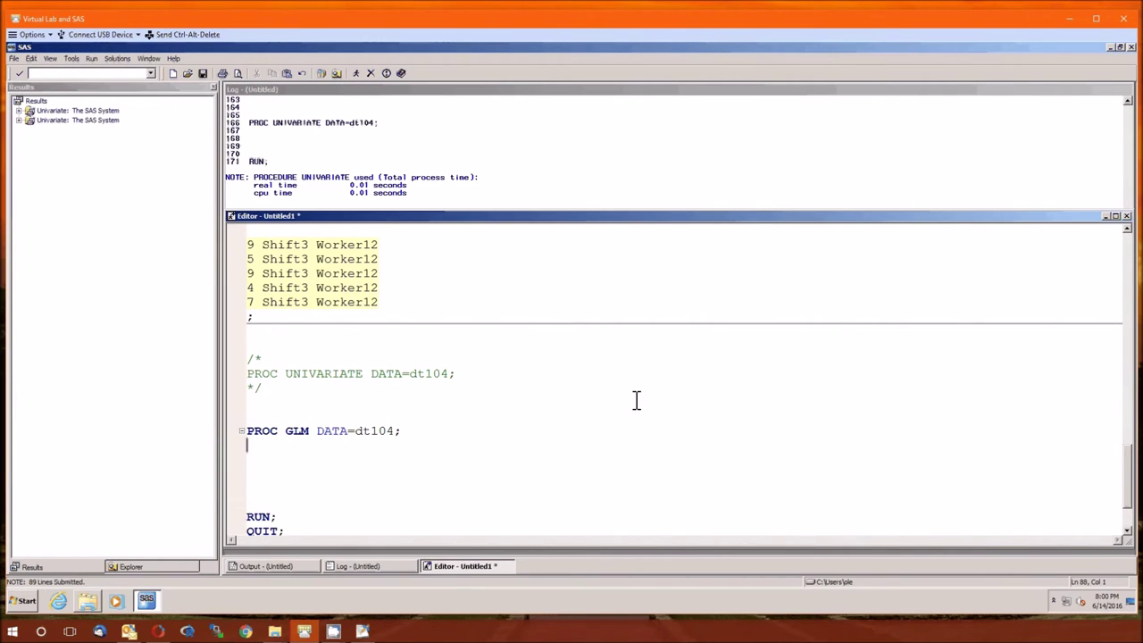
pyautogui.write('CLASS shift worker;')
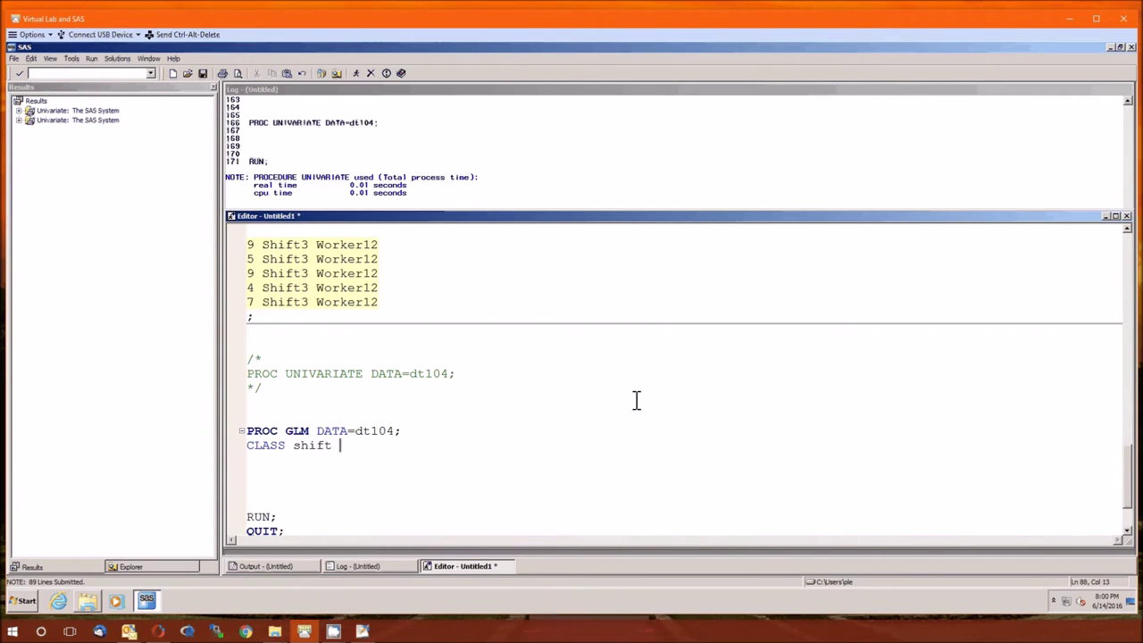
pyautogui.press('Return')
# Type MODEL prodval = shift worker(shift); and start RANDOM shift worker(shift) / test; below it.
pyautogui.write('MODEL pro')
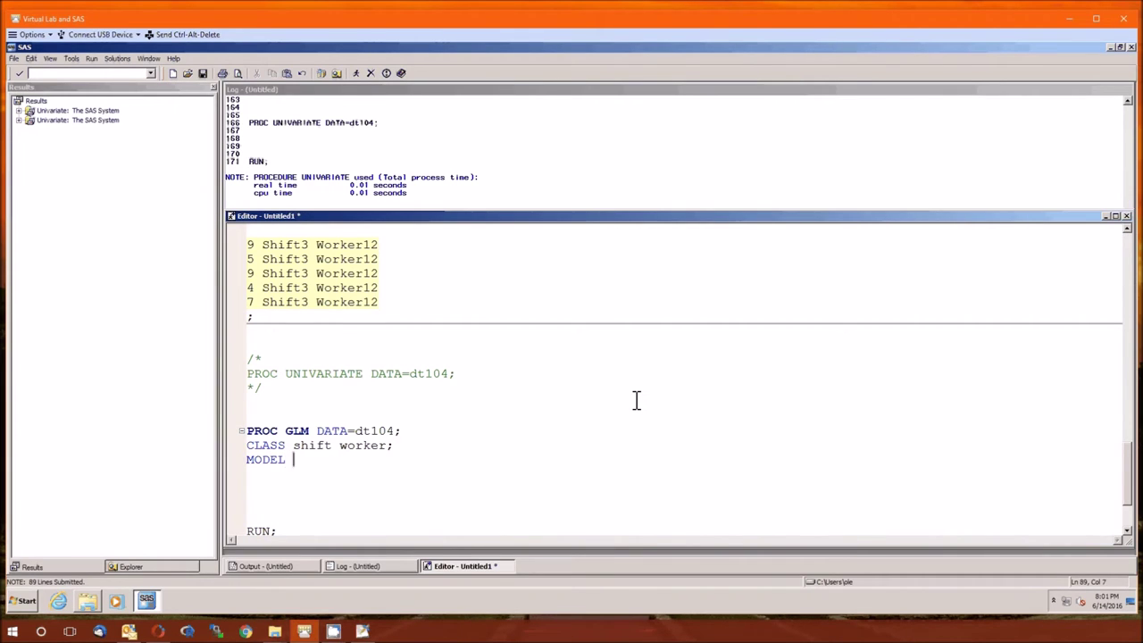
pyautogui.write('dval = shift worke')
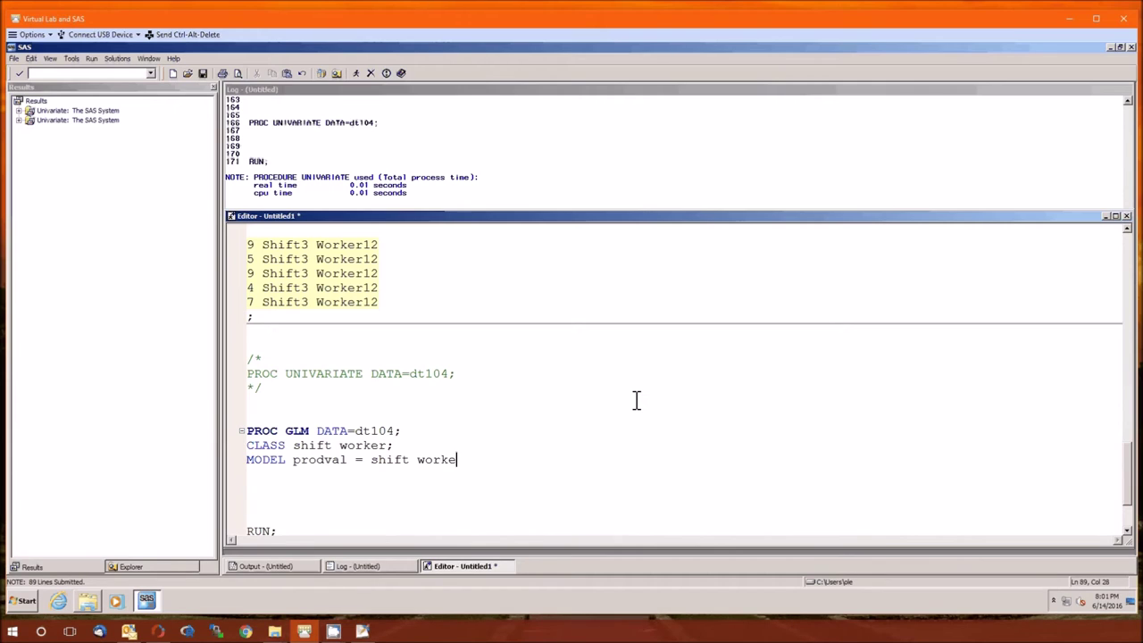
pyautogui.write('r')
pyautogui.write('(shift)')
pyautogui.click(448, 461)
pyautogui.click(549, 466)
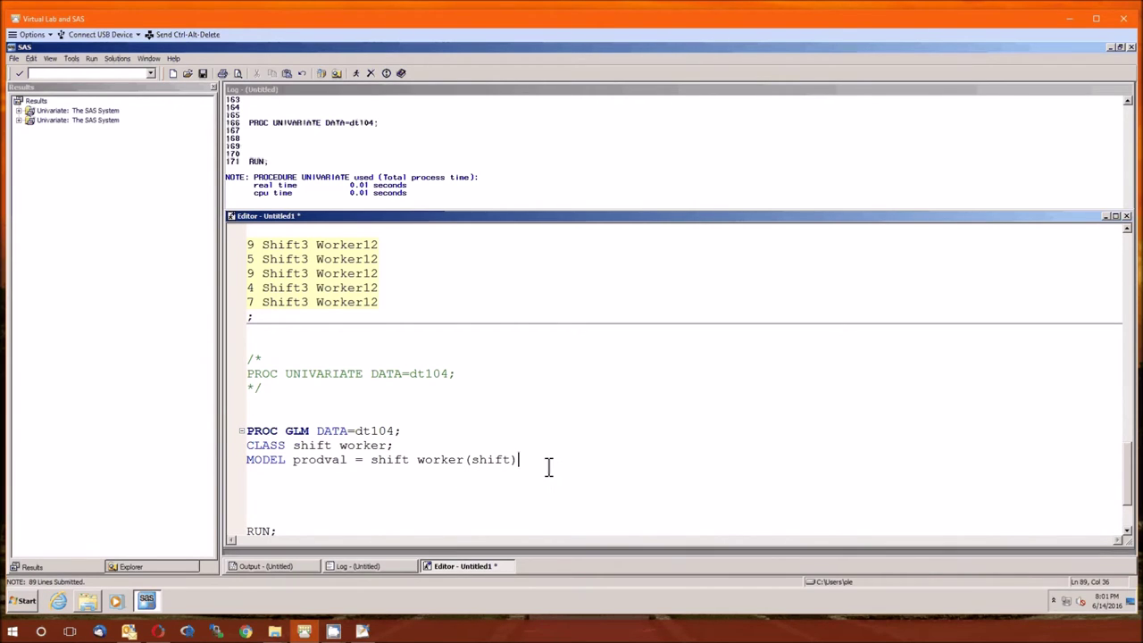
pyautogui.write(';')
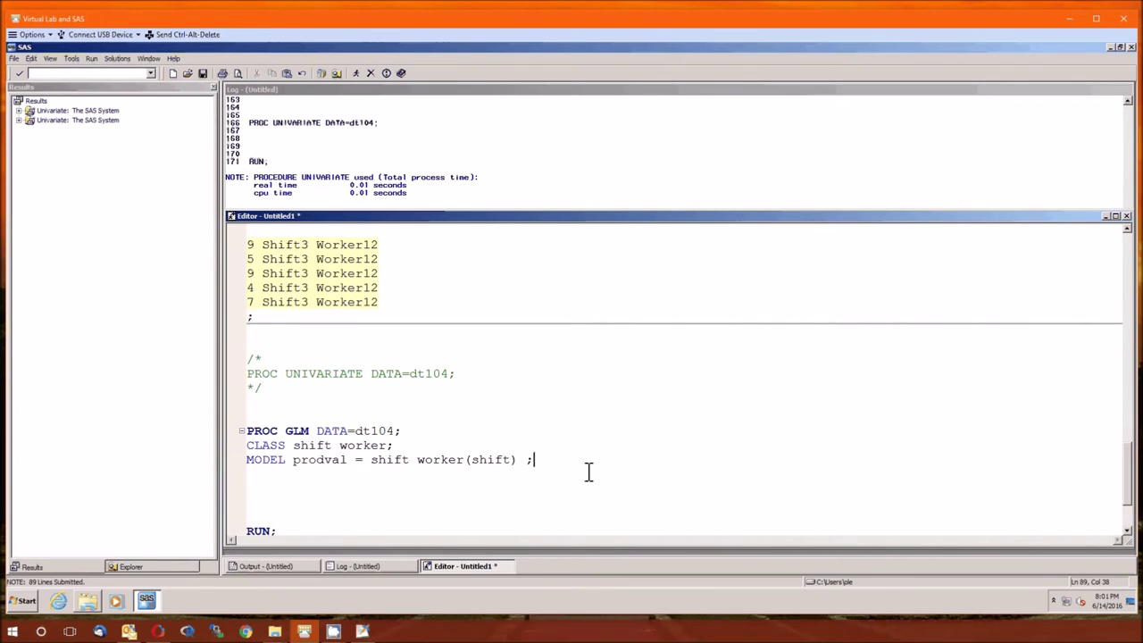
pyautogui.press('Return')
pyautogui.write('RANDOM shift ')
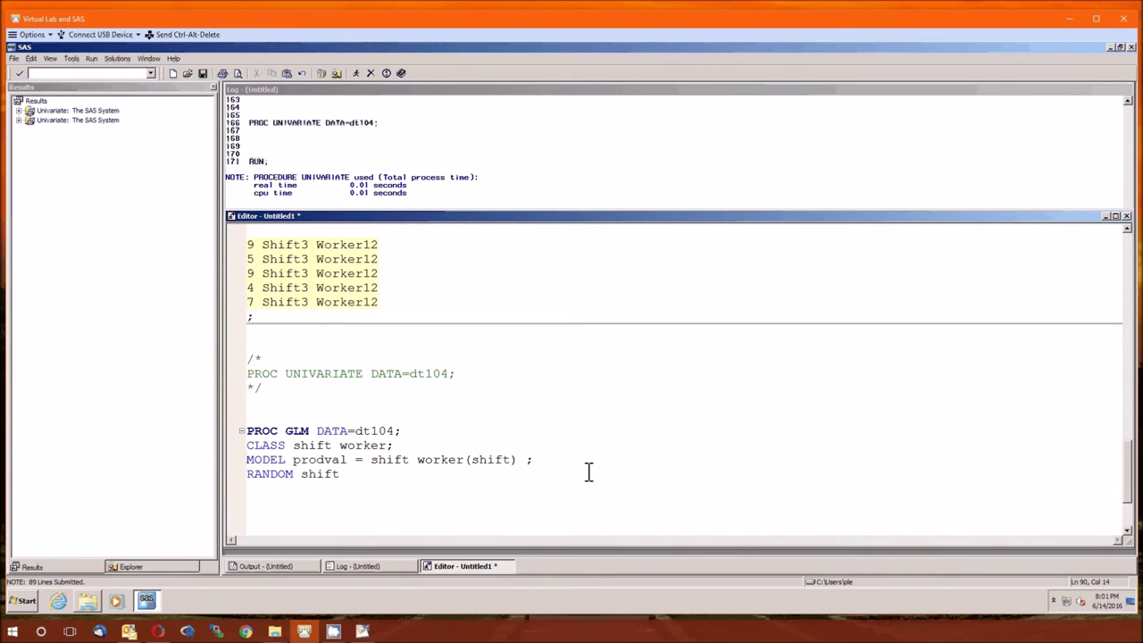
pyautogui.write('worker(shift)')
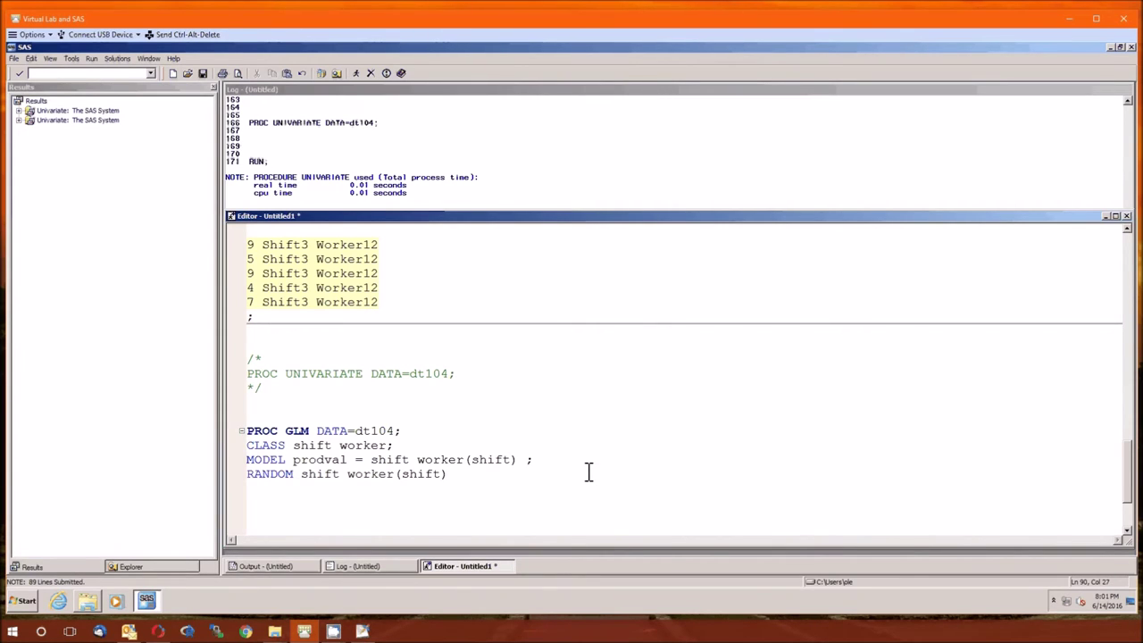
pyautogui.write(' / test;')
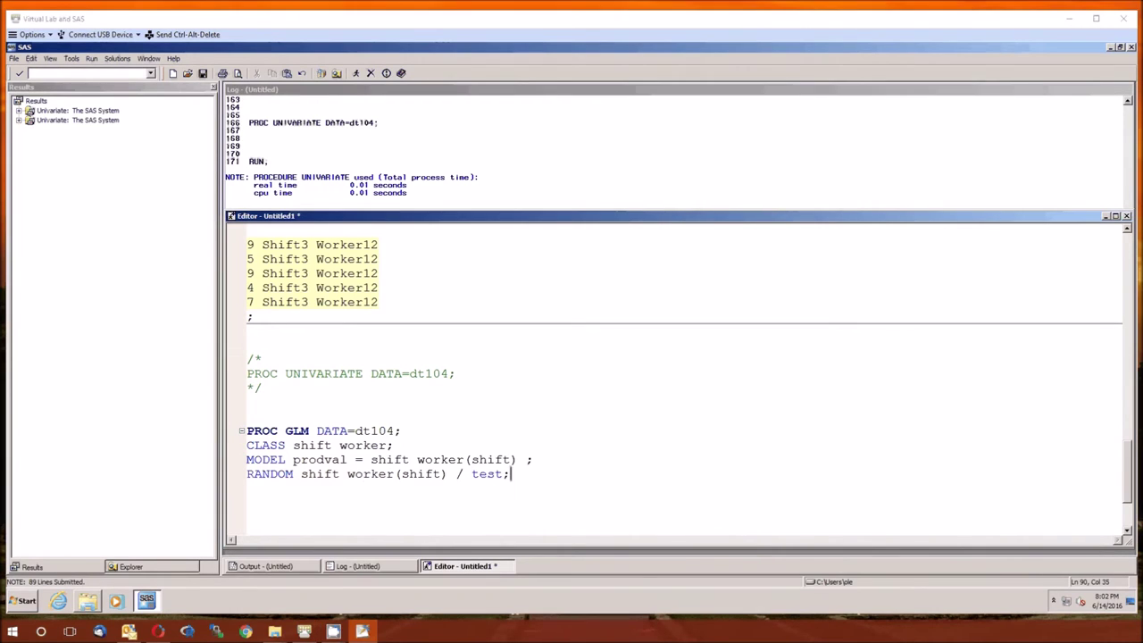
# Finish the RANDOM statement and submit the GLM step with F8.
pyautogui.click(388, 492)
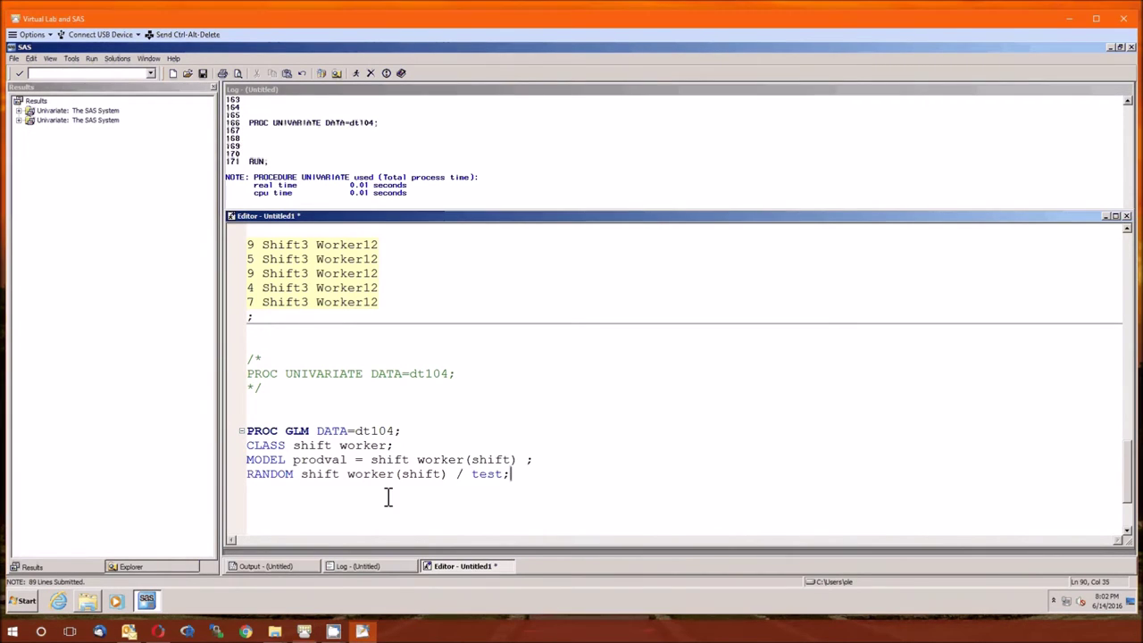
pyautogui.press('Return')
pyautogui.press('Return')
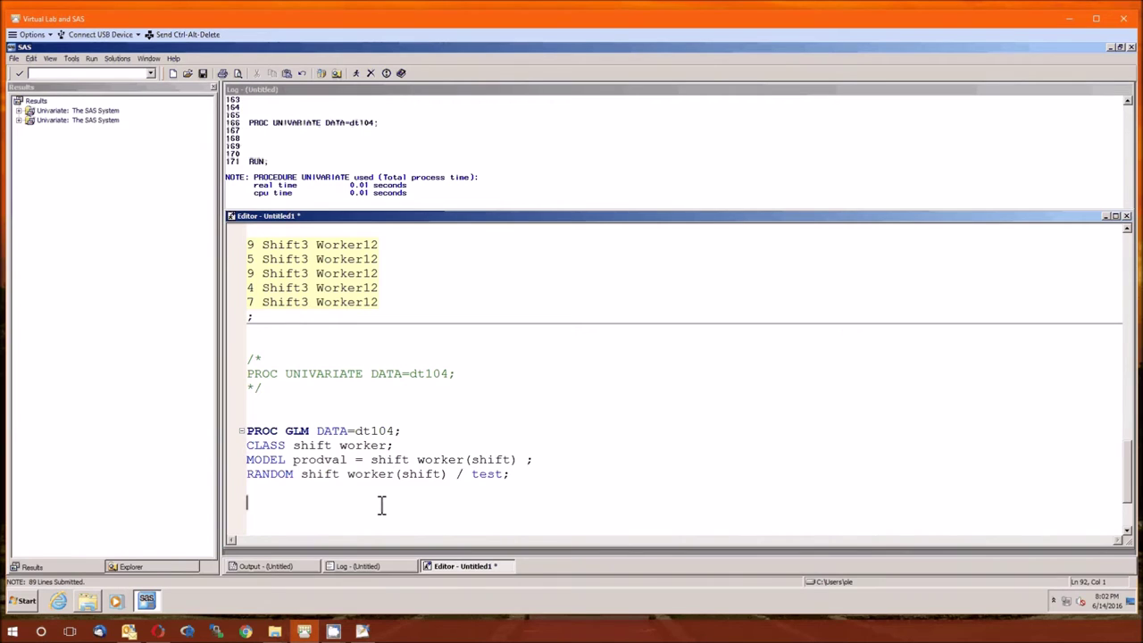
pyautogui.press('F8')
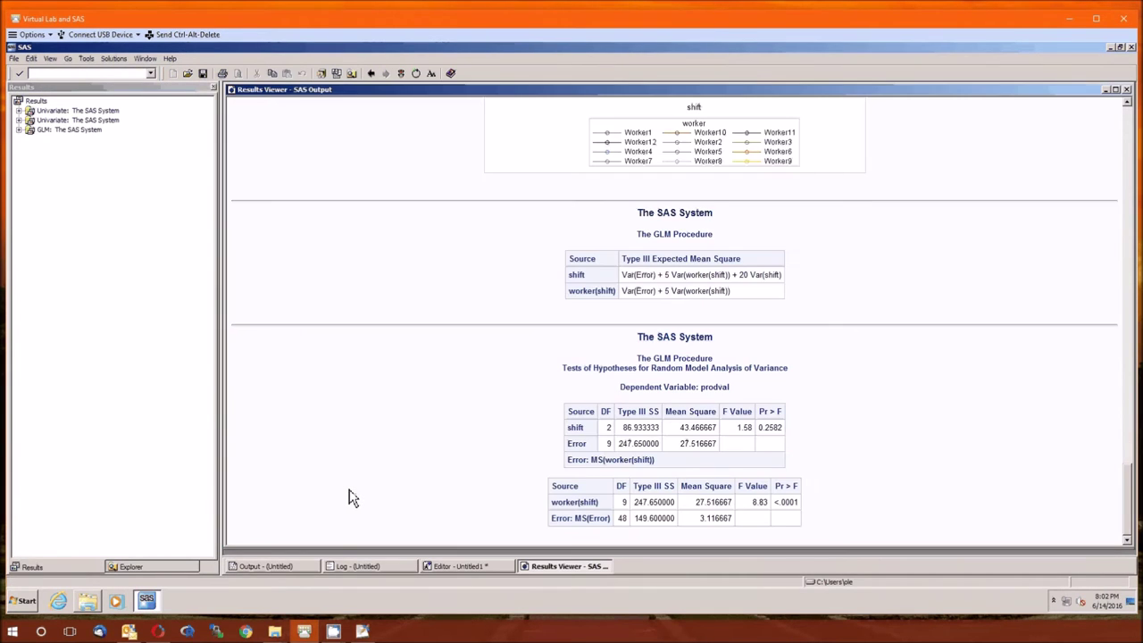
pyautogui.scroll(10, 355, 464)
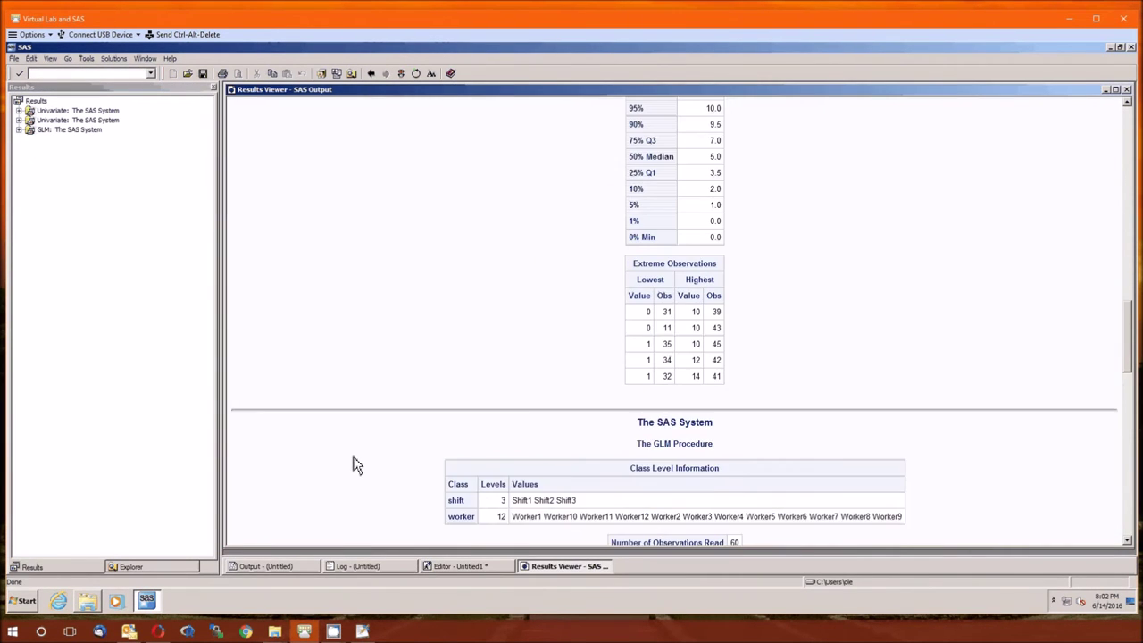
pyautogui.scroll(-4, 354, 465)
pyautogui.scroll(-3, 355, 465)
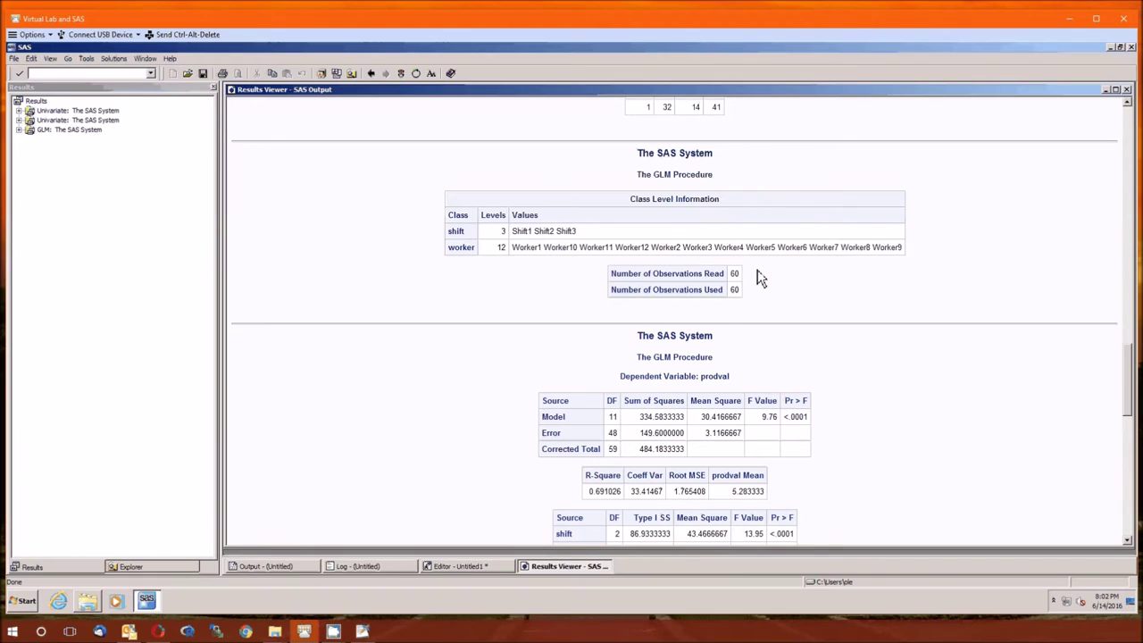
pyautogui.scroll(-3, 754, 307)
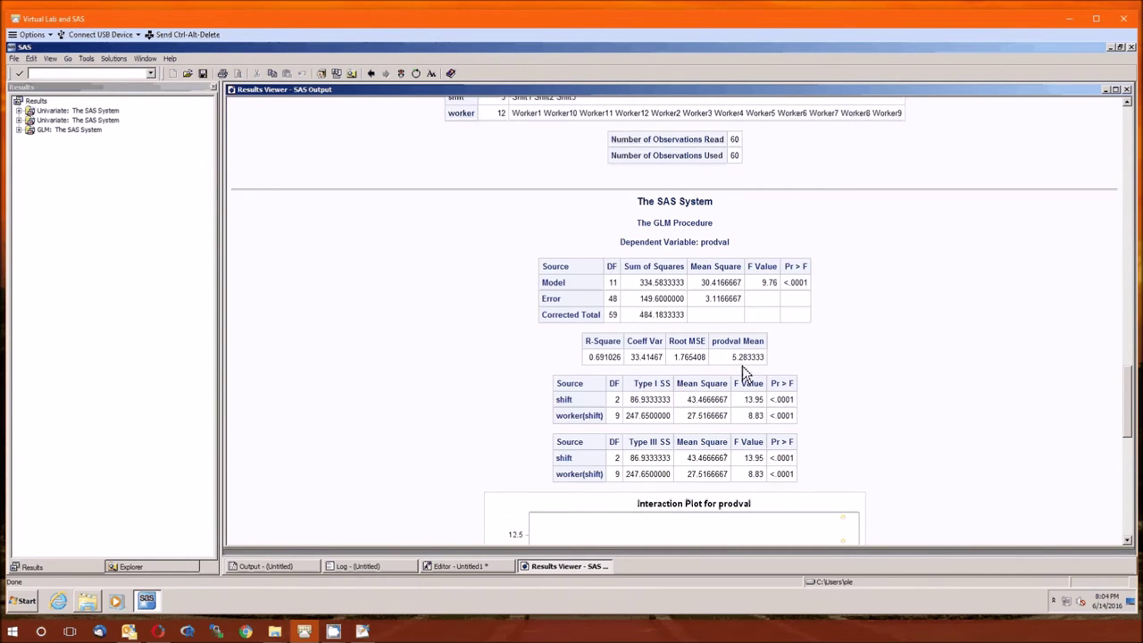
pyautogui.scroll(-1, 742, 368)
pyautogui.scroll(-1, 742, 375)
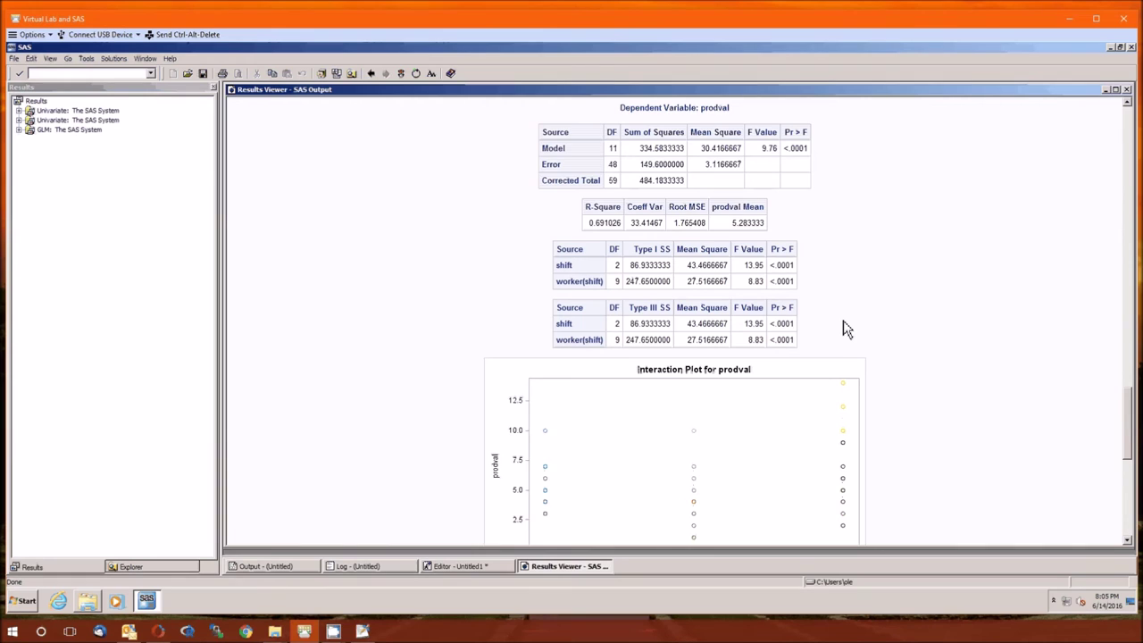
pyautogui.scroll(-3, 847, 329)
# Scroll down to the Type III Expected Mean Square table and random-model tests.
pyautogui.scroll(-7, 847, 329)
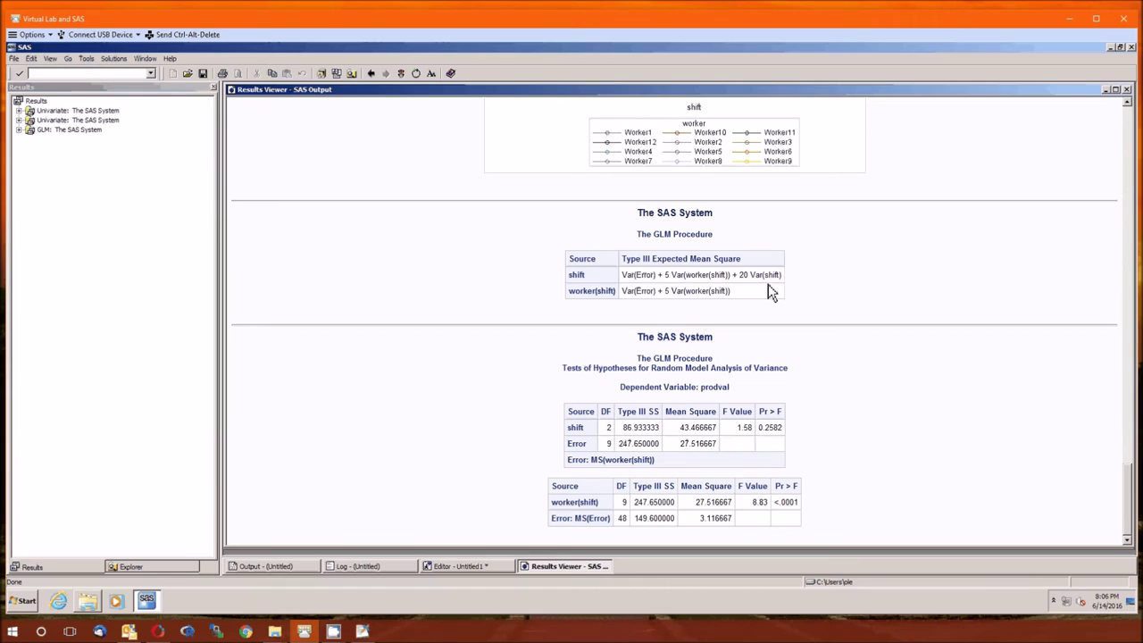
pyautogui.scroll(8, 768, 290)
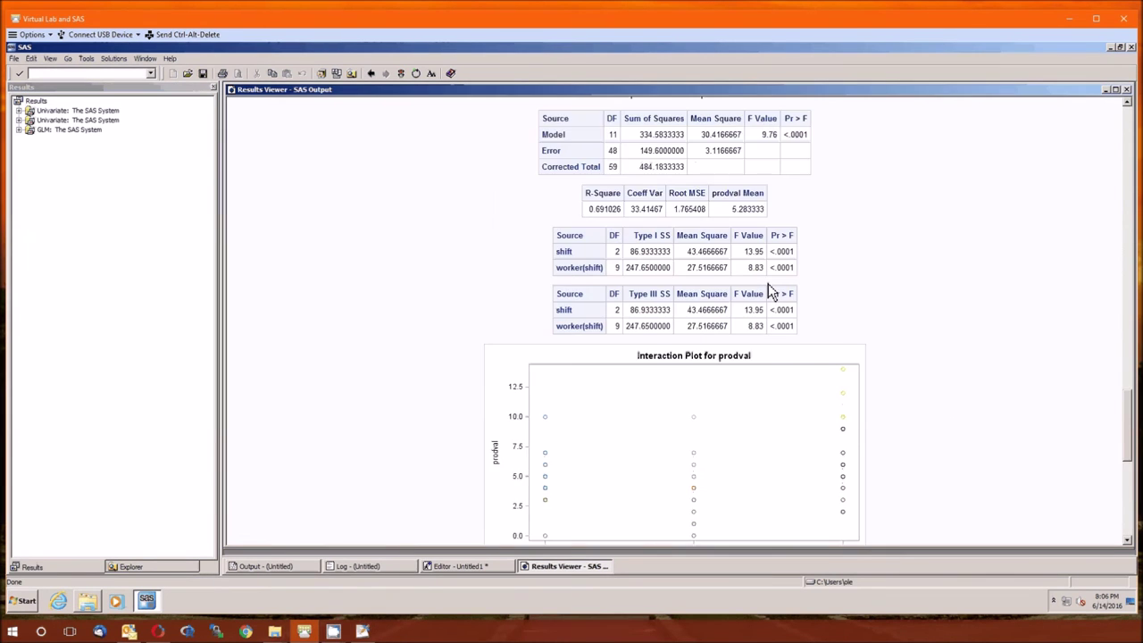
pyautogui.scroll(-3, 770, 290)
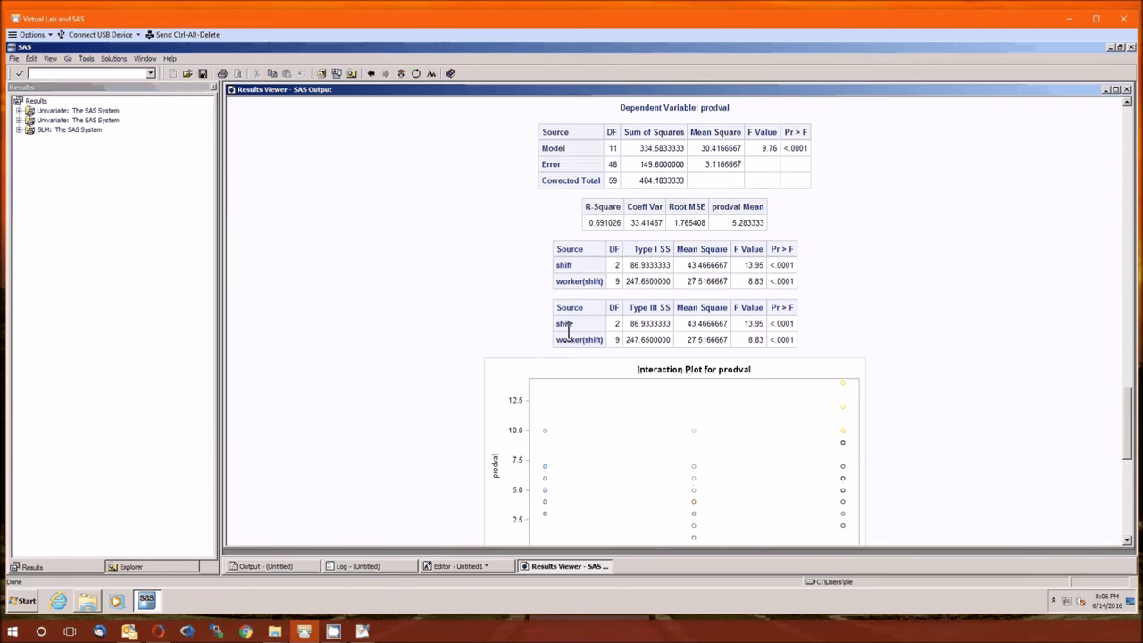
pyautogui.scroll(-10, 567, 330)
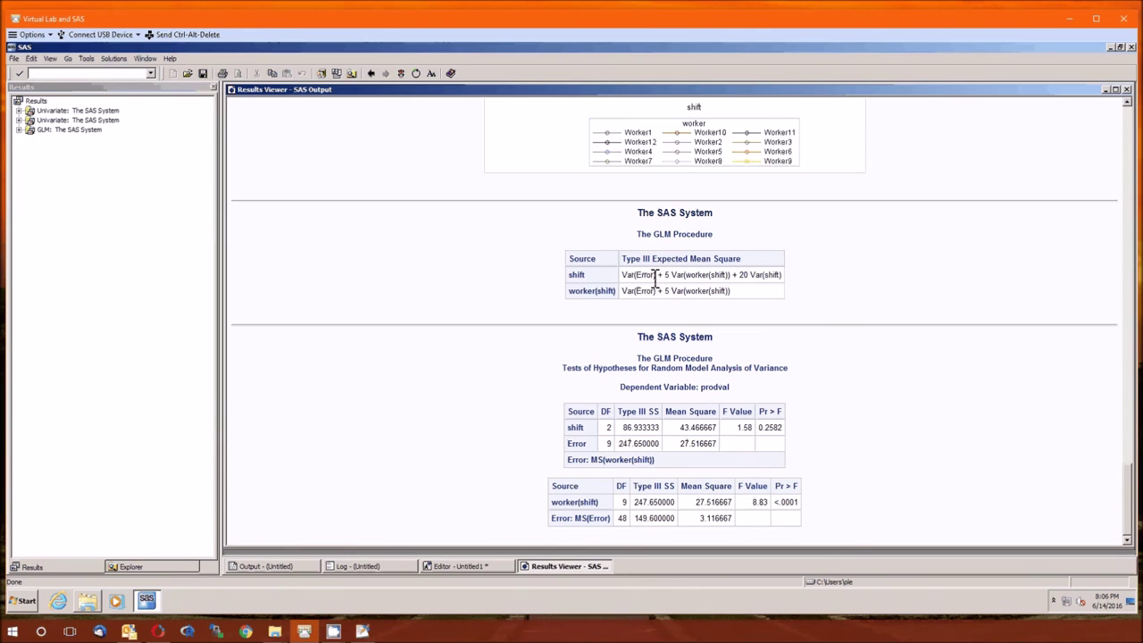
pyautogui.moveTo(655, 277); pyautogui.dragTo(624, 274)
pyautogui.click(807, 299)
pyautogui.doubleClick(578, 447)
pyautogui.click(668, 509)
pyautogui.moveTo(623, 292); pyautogui.dragTo(735, 295)
pyautogui.click(634, 304)
pyautogui.moveTo(623, 292); pyautogui.dragTo(684, 307)
pyautogui.click(734, 386)
pyautogui.click(457, 566)
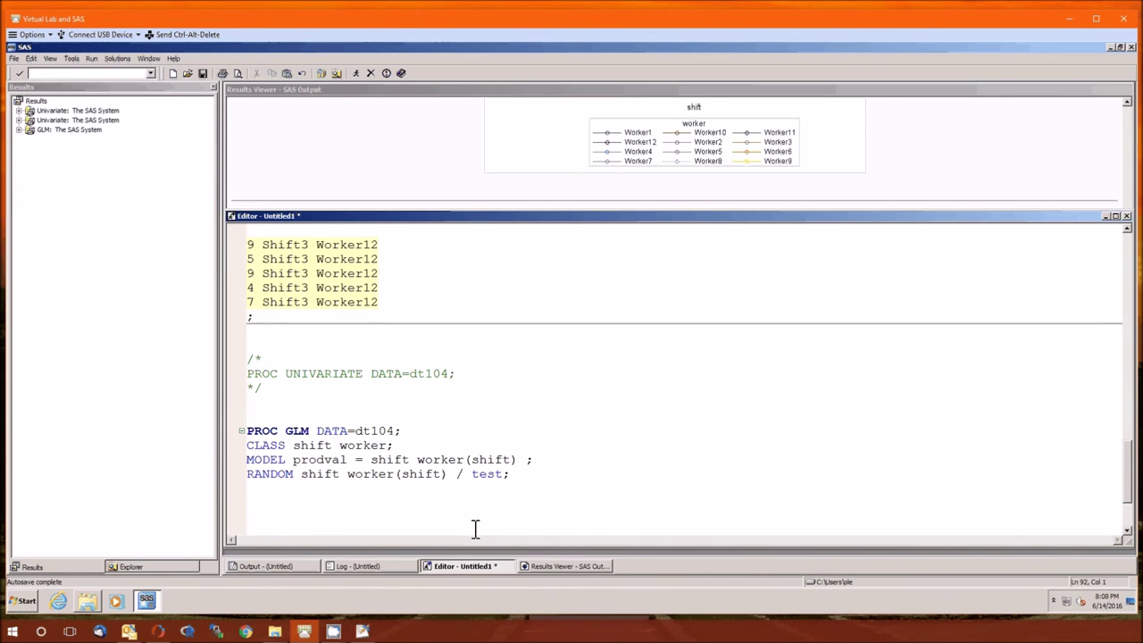
# Add a new line after the PROC GLM code for the next step.
pyautogui.press('Return')
pyautogui.press('Return')
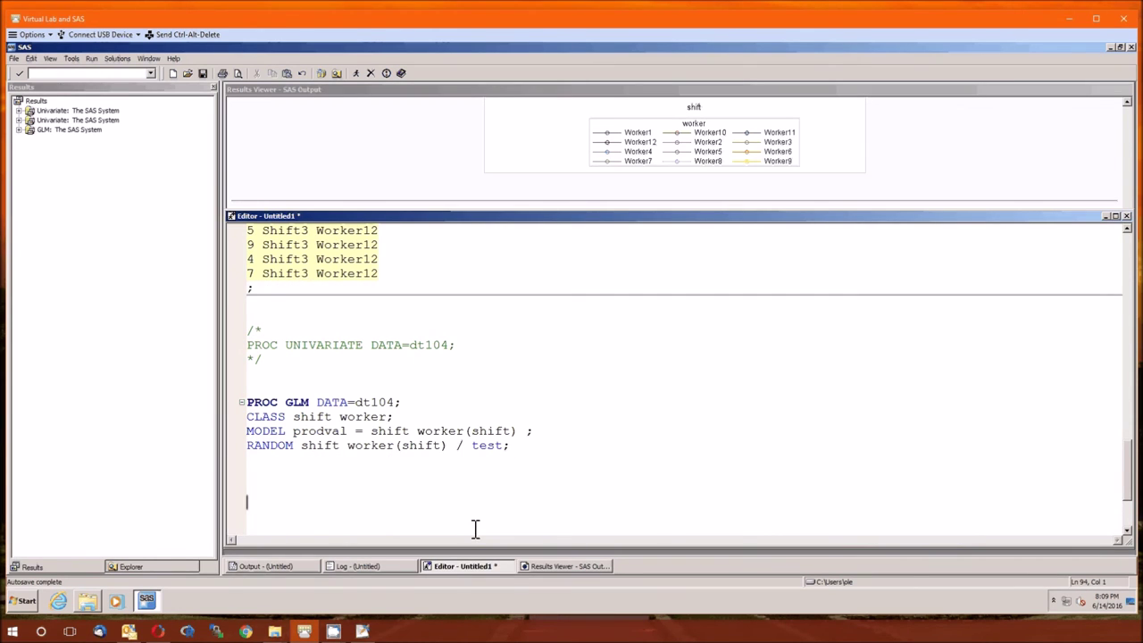
# Type PROC VARCOMP DATA=dt104 METHOD=REML; correcting the trailing colon to a semicolon.
pyautogui.write('PROC VARCOMP')
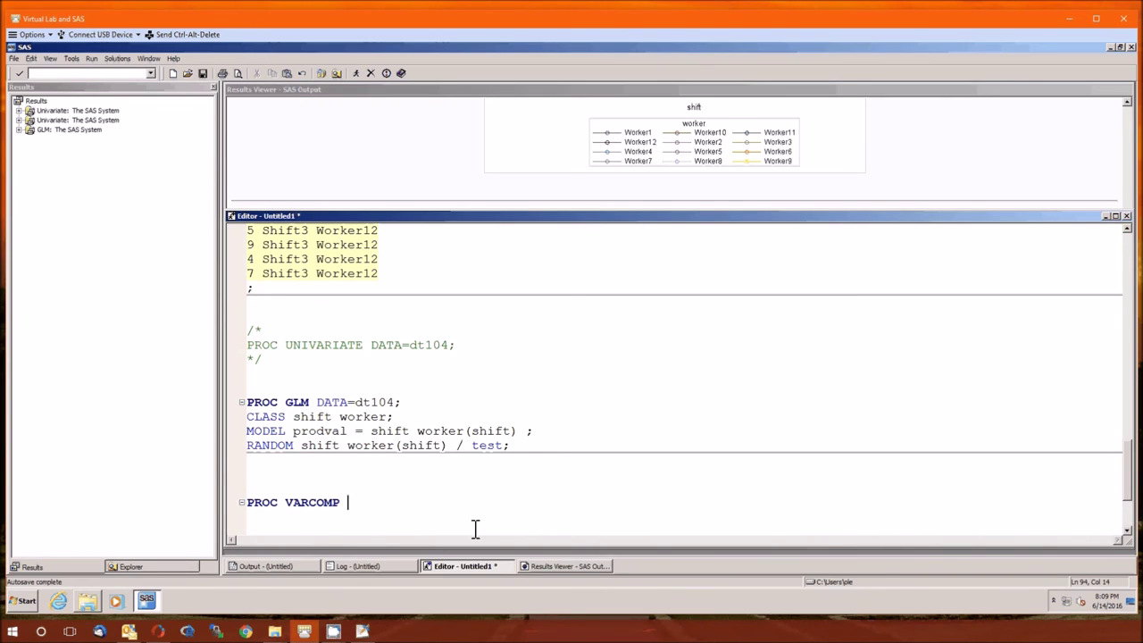
pyautogui.write(' DATA=dt104 METHOD=REML:')
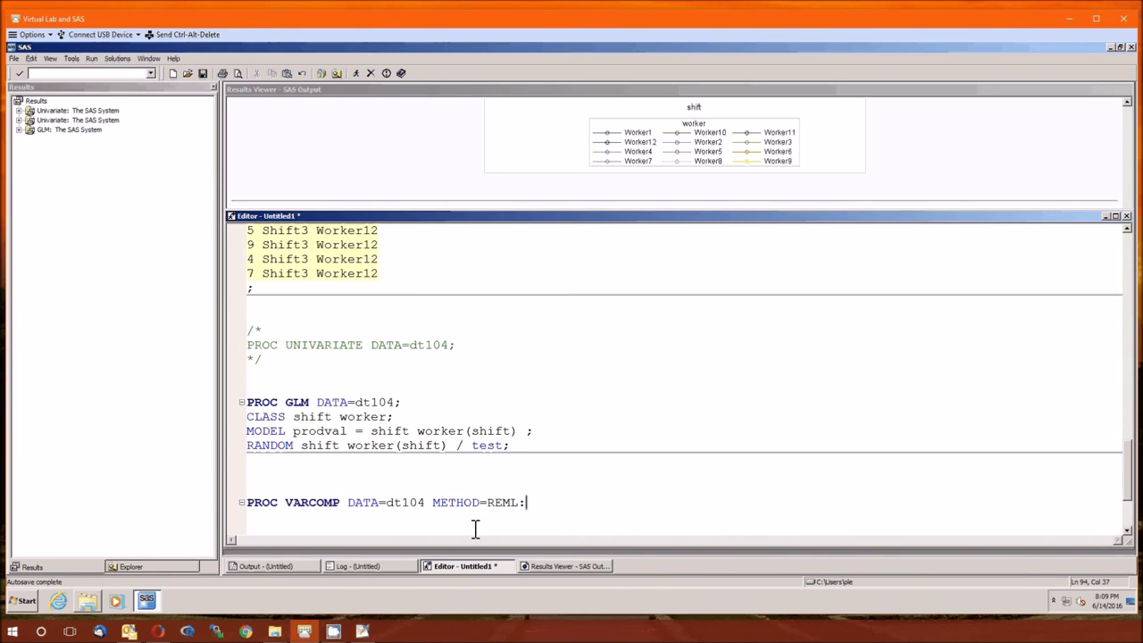
pyautogui.press('BackSpace')
pyautogui.write(';')
pyautogui.press('Return')
pyautogui.write('CL')
pyautogui.press('BackSpace')
pyautogui.press('BackSpace')
# Copy the GLM CLASS and MODEL lines and paste them under PROC VARCOMP.
pyautogui.moveTo(546, 434); pyautogui.dragTo(545, 403)
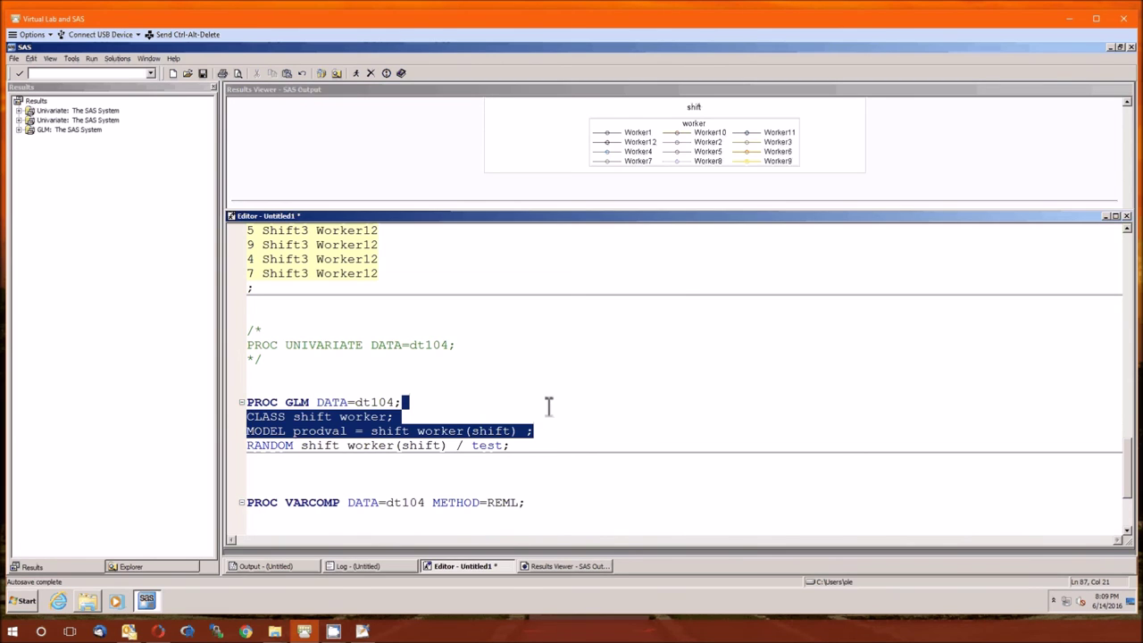
pyautogui.hotkey('ctrl', 'c')
pyautogui.click(549, 507)
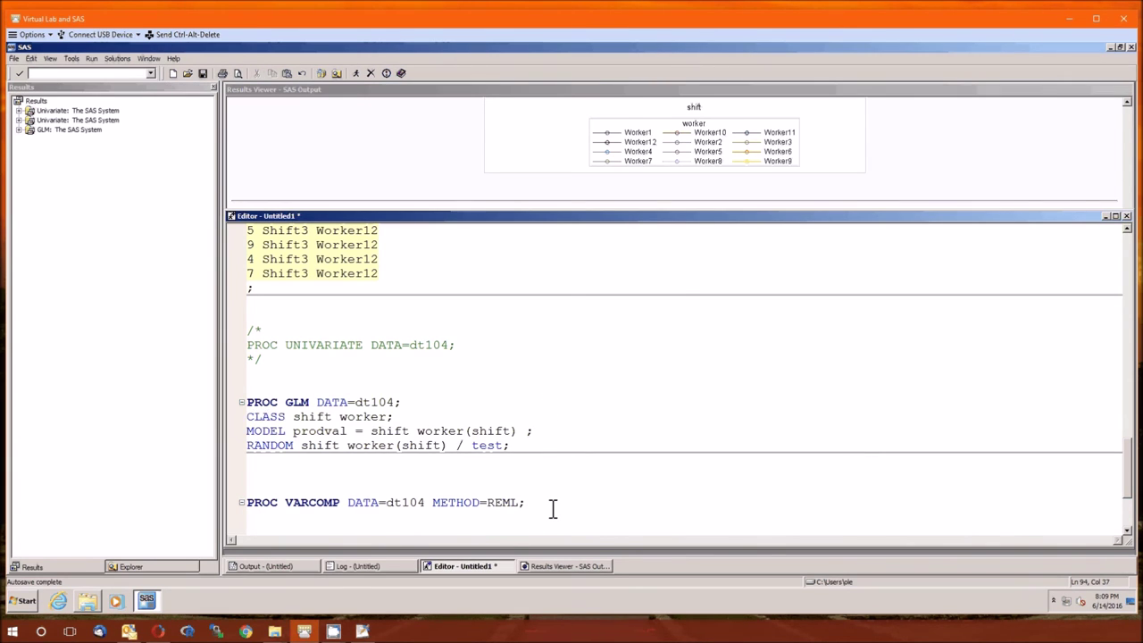
pyautogui.hotkey('ctrl', 'v')
pyautogui.scroll(-2, 608, 497)
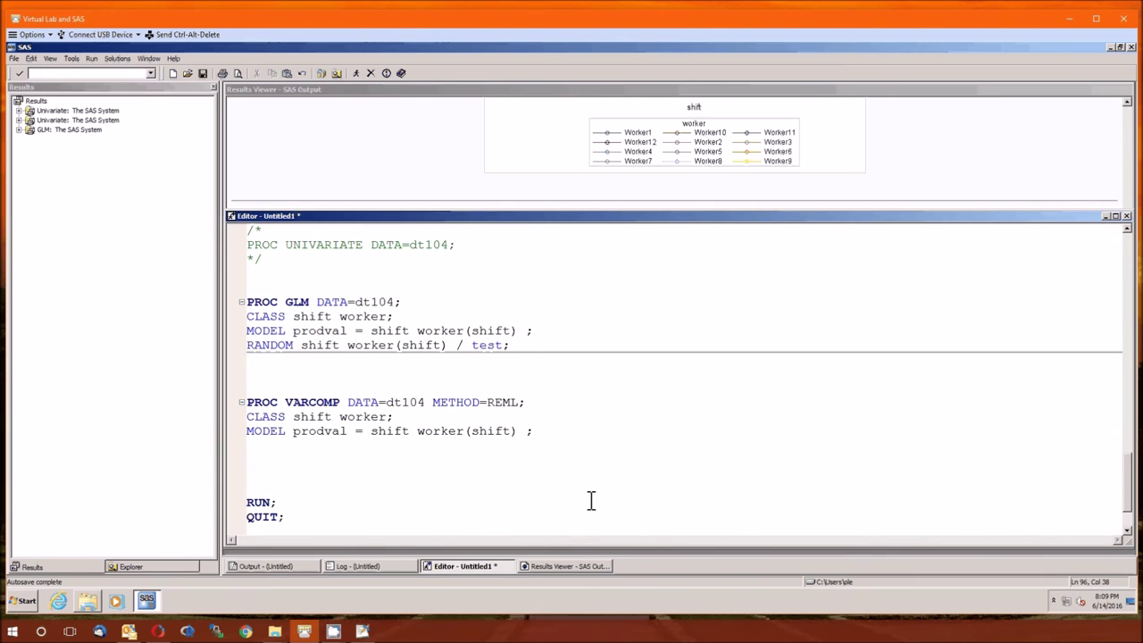
pyautogui.scroll(-1, 486, 473)
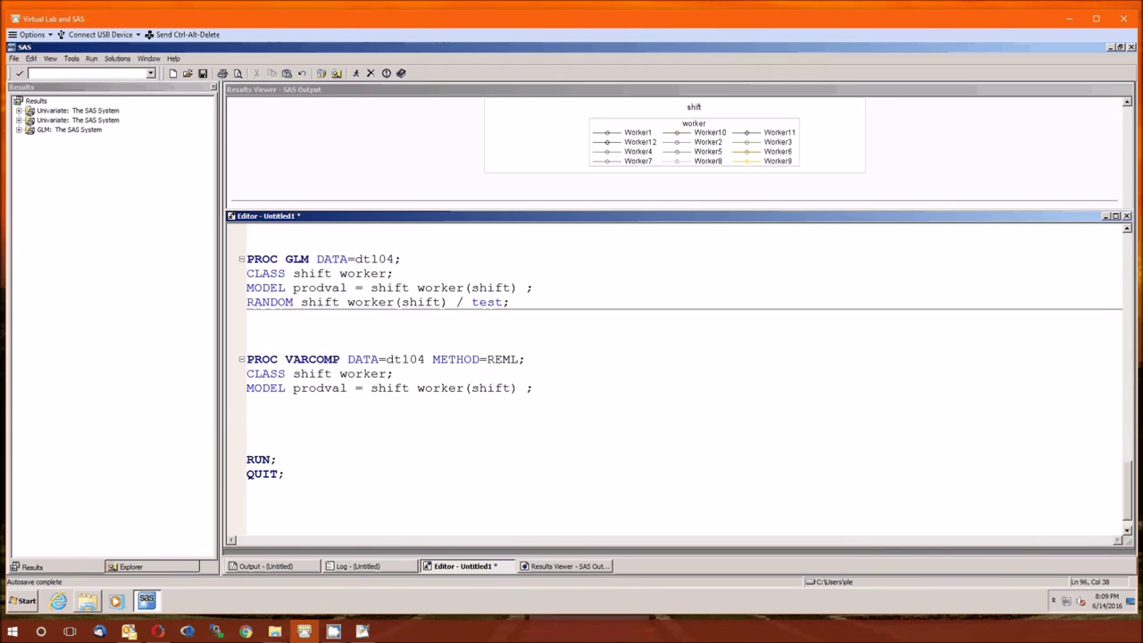
pyautogui.click(37, 103)
# Delete all previous results, then resubmit the program with F8.
pyautogui.rightClick(39, 105)
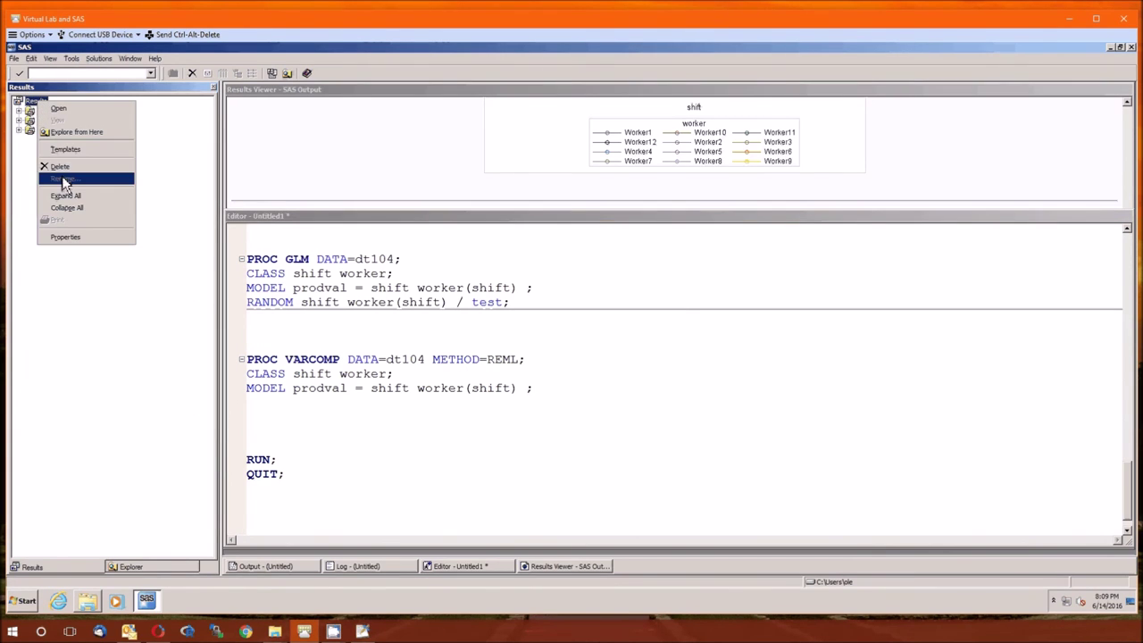
pyautogui.click(62, 173)
pyautogui.click(611, 358)
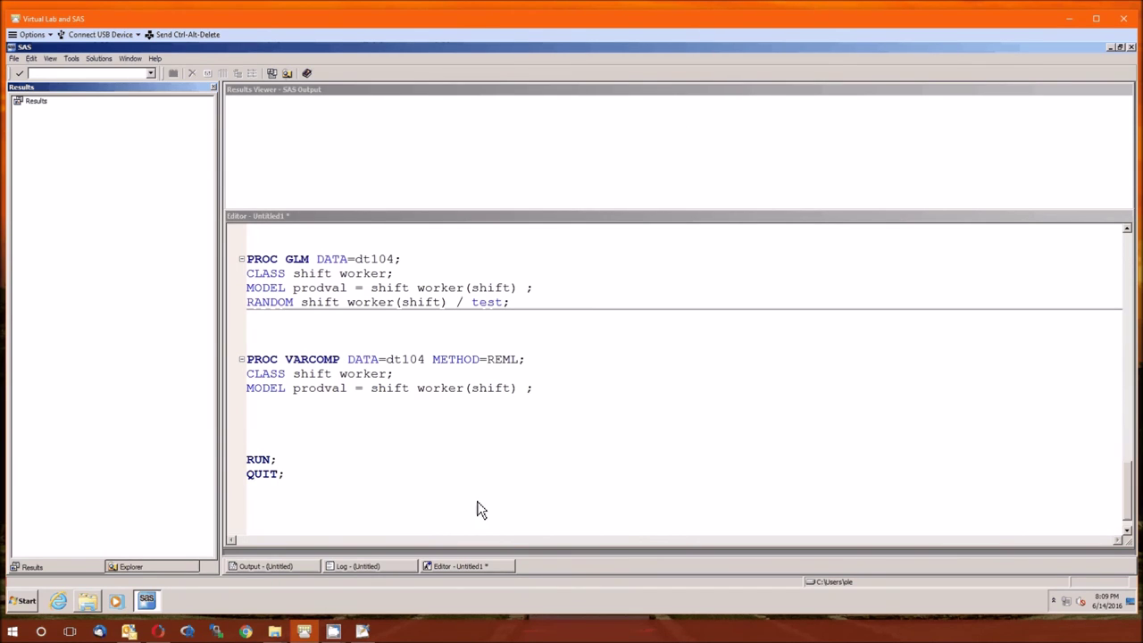
pyautogui.click(465, 566)
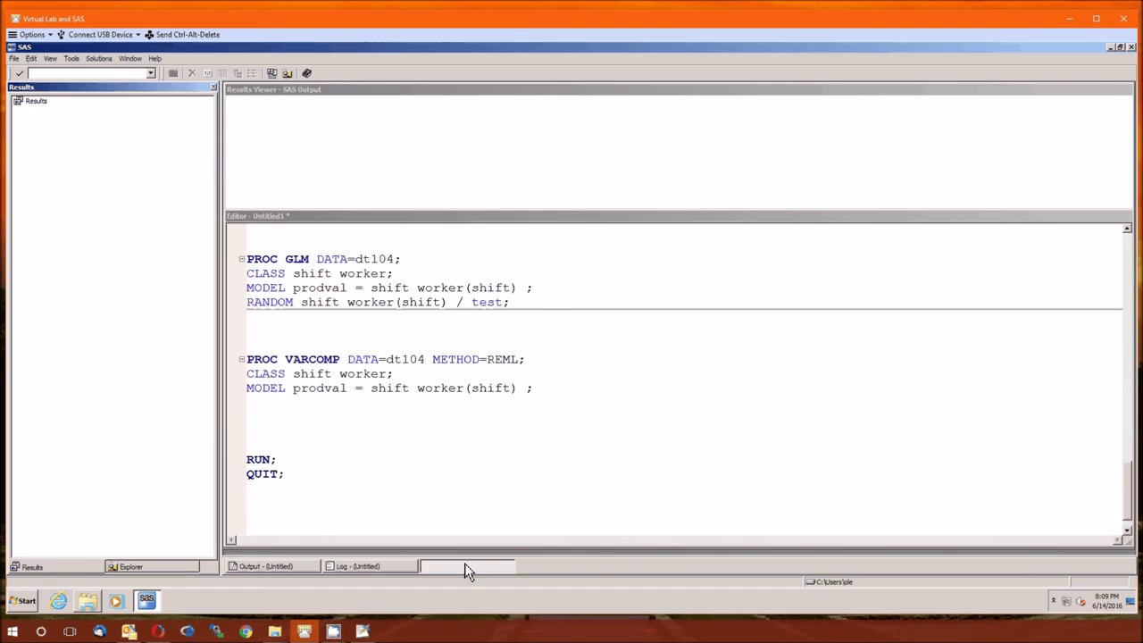
pyautogui.click(356, 345)
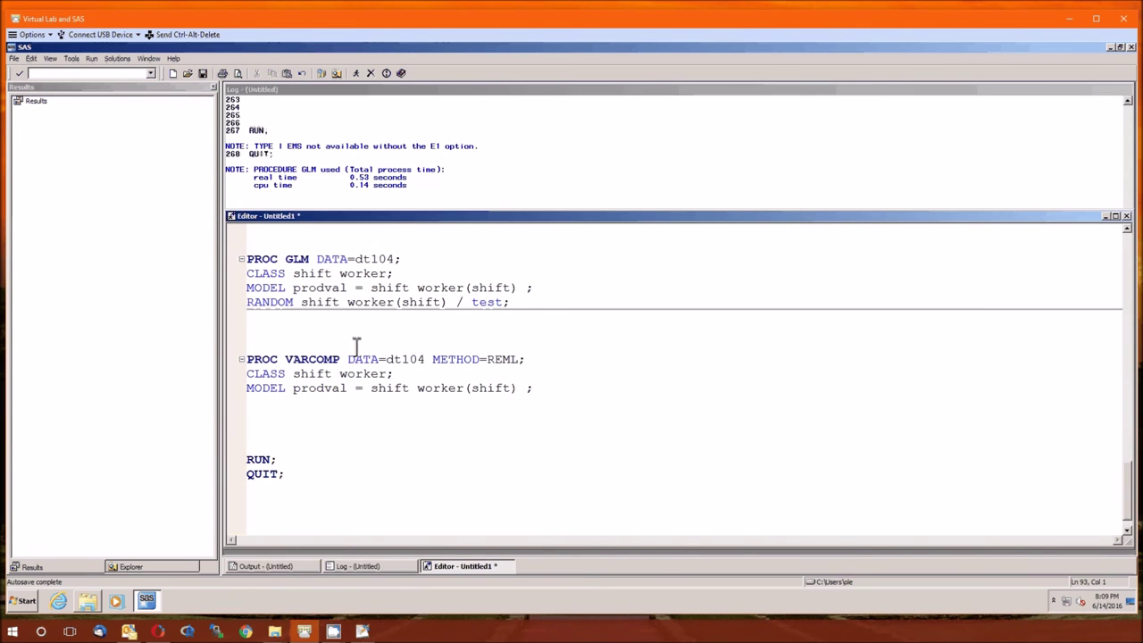
pyautogui.press('F8')
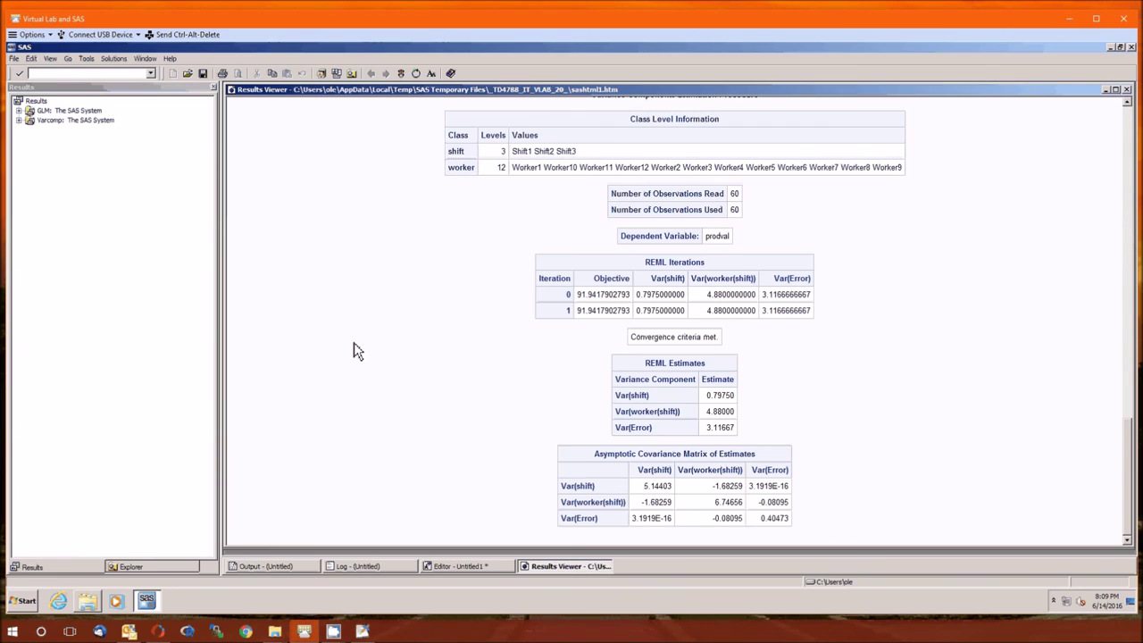
pyautogui.scroll(20, 427, 375)
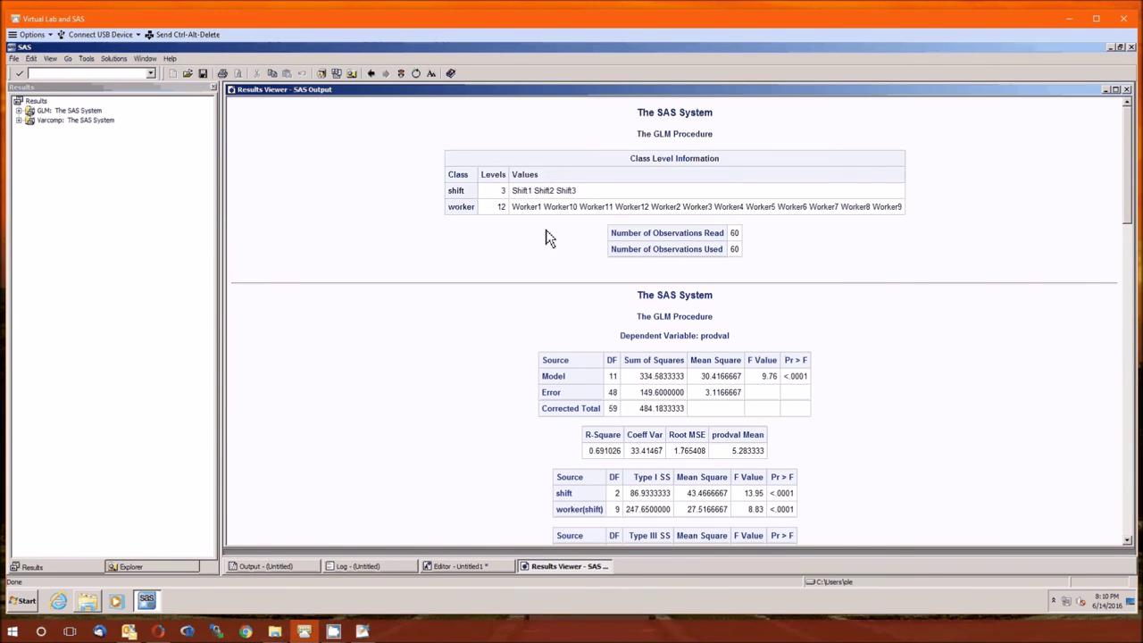
pyautogui.scroll(-3, 456, 378)
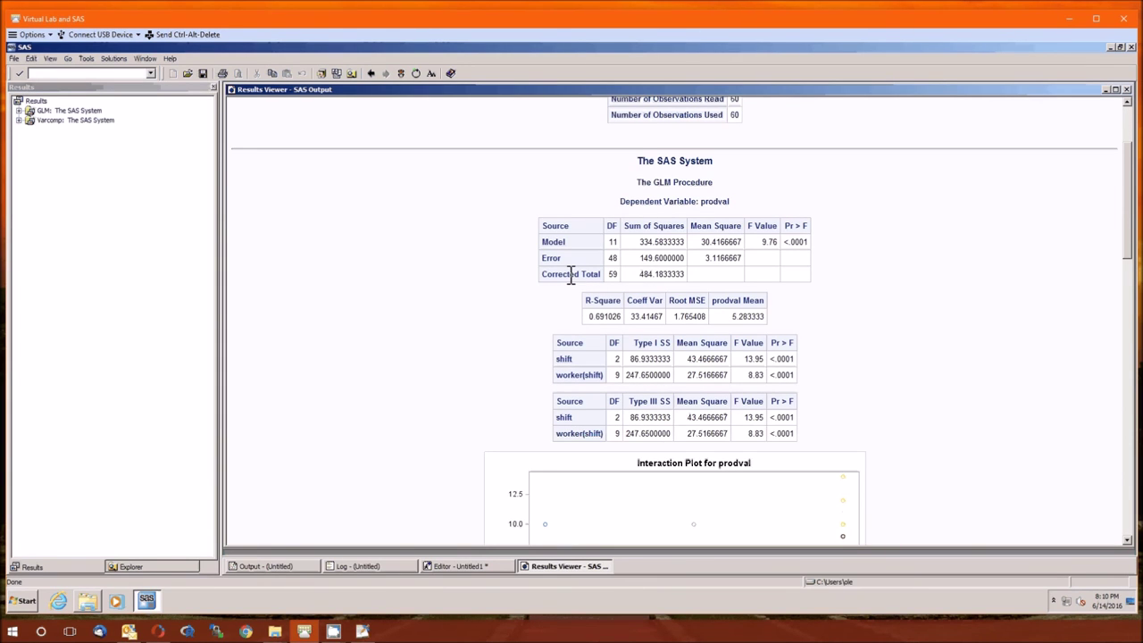
pyautogui.scroll(-2, 570, 274)
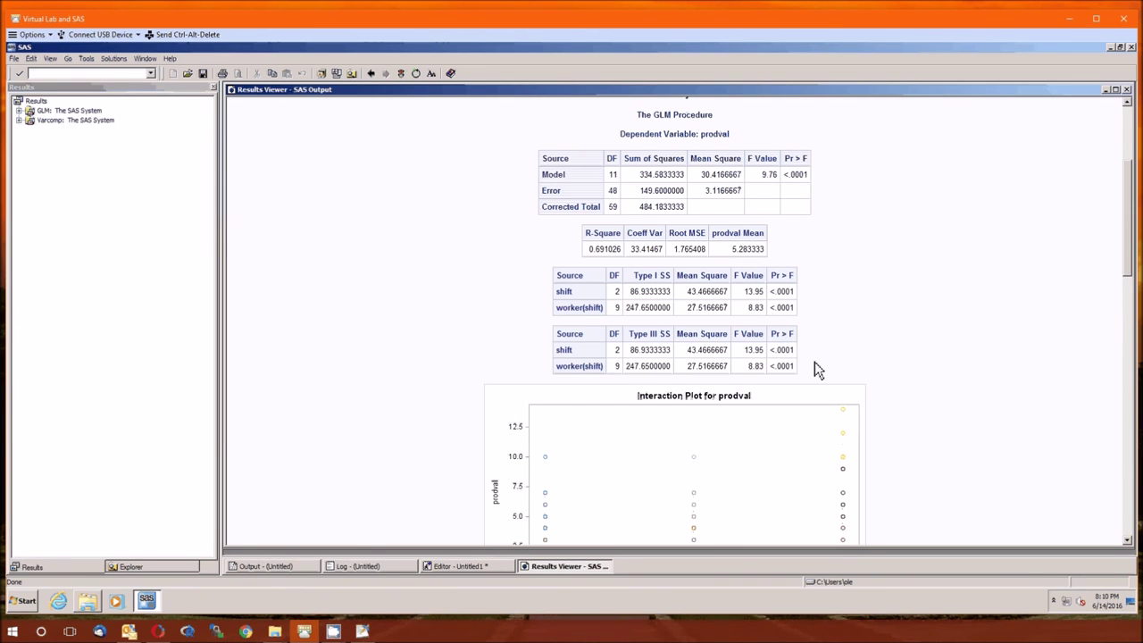
pyautogui.scroll(-10, 881, 312)
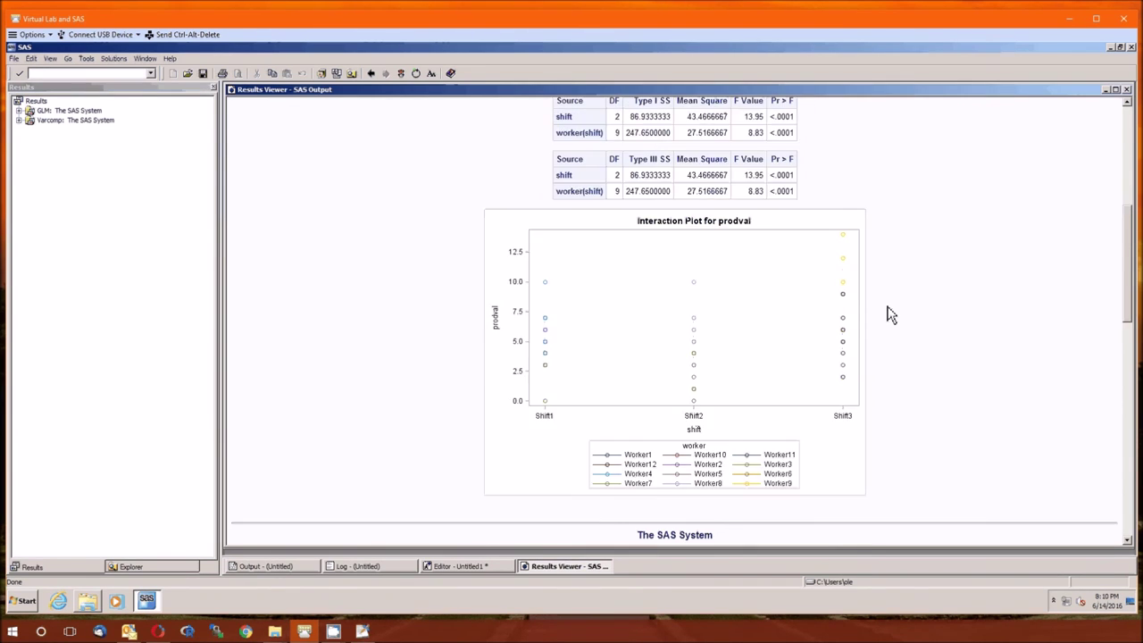
pyautogui.scroll(-5, 925, 345)
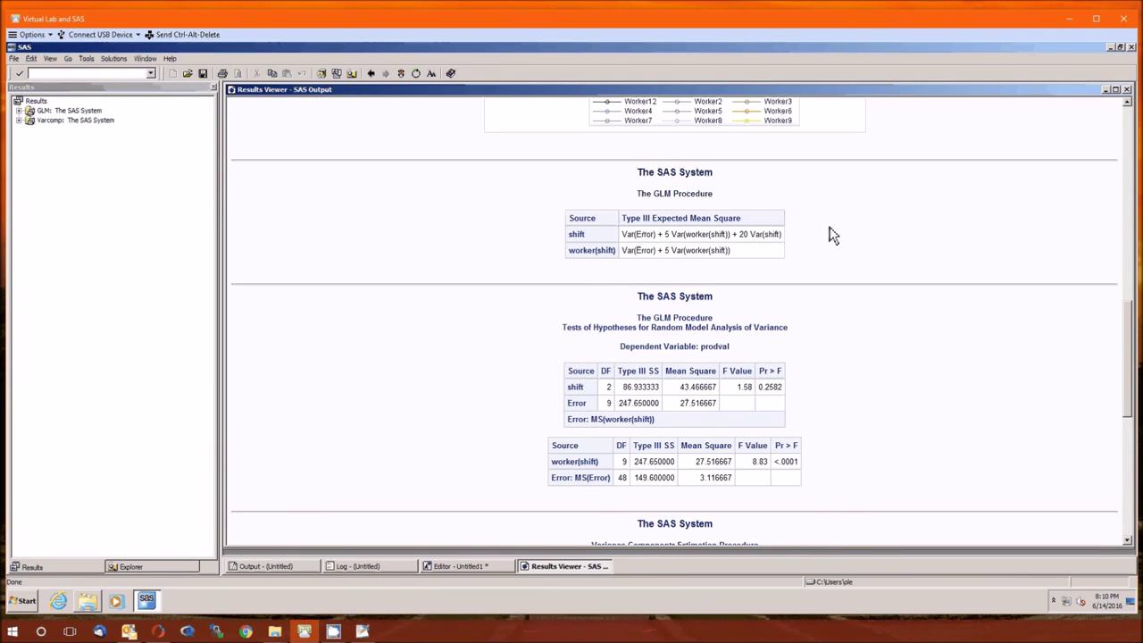
pyautogui.scroll(11, 830, 232)
pyautogui.scroll(2, 830, 234)
pyautogui.scroll(-17, 888, 262)
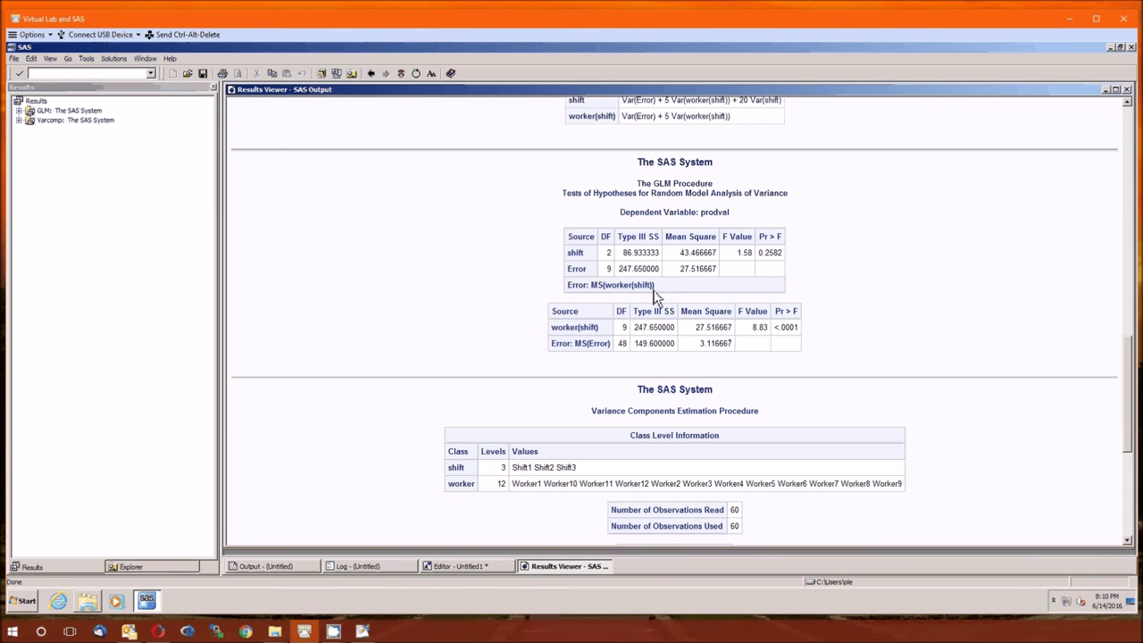
pyautogui.scroll(-2, 654, 295)
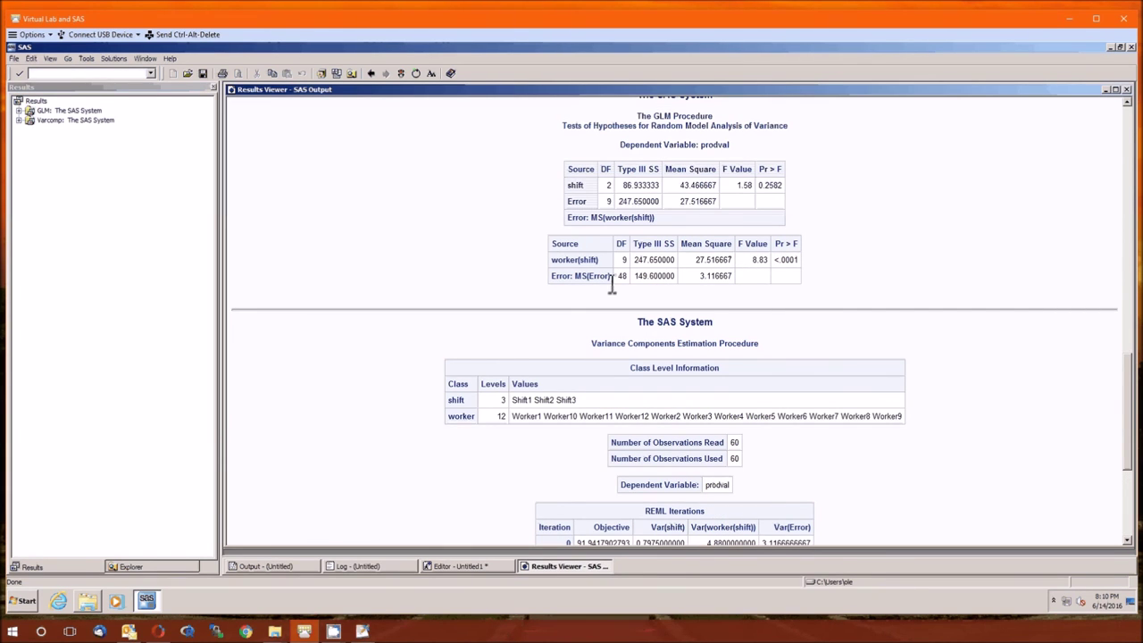
pyautogui.scroll(-5, 612, 284)
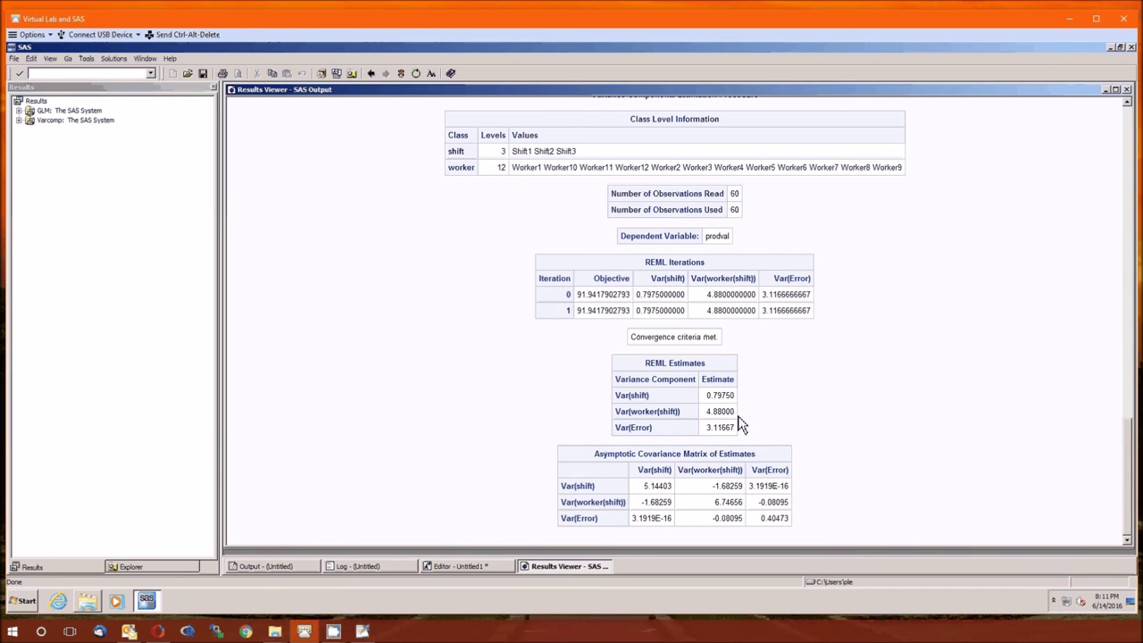
pyautogui.click(462, 567)
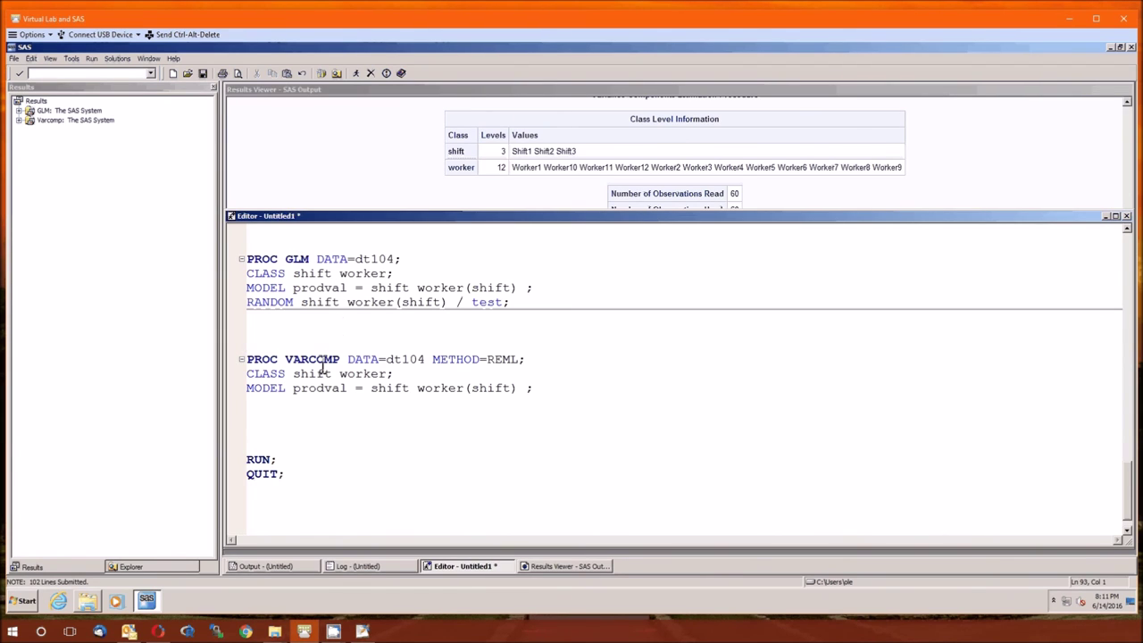
# Highlight the PROC VARCOMP block, then the keywords VARCOMP and REML, to explain them.
pyautogui.moveTo(313, 345); pyautogui.dragTo(324, 411)
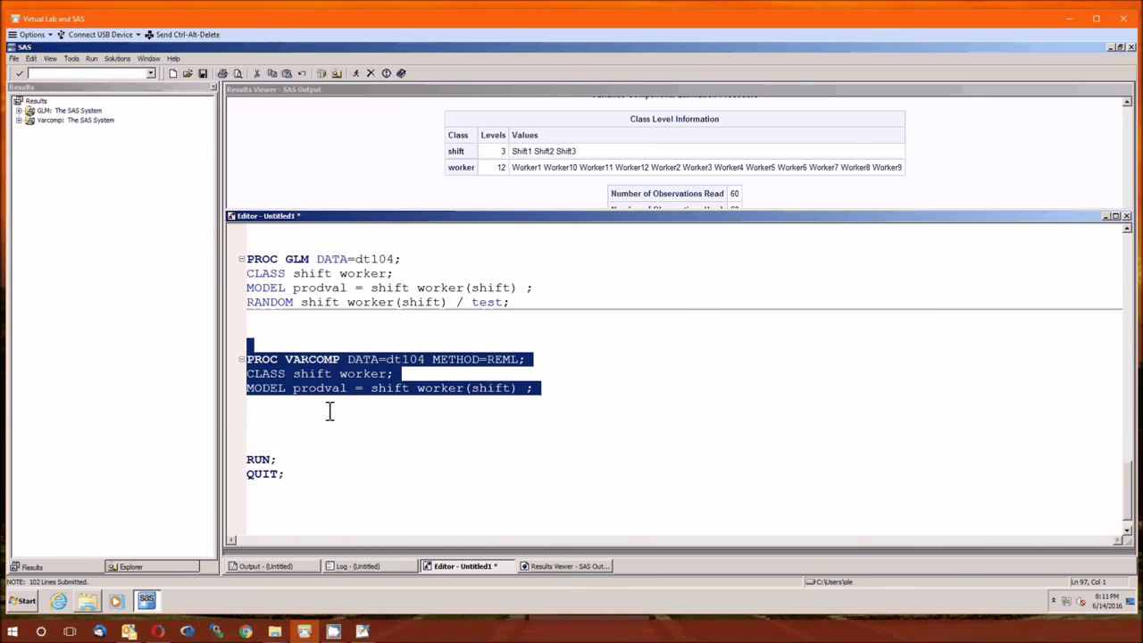
pyautogui.click(329, 411)
pyautogui.doubleClick(313, 360)
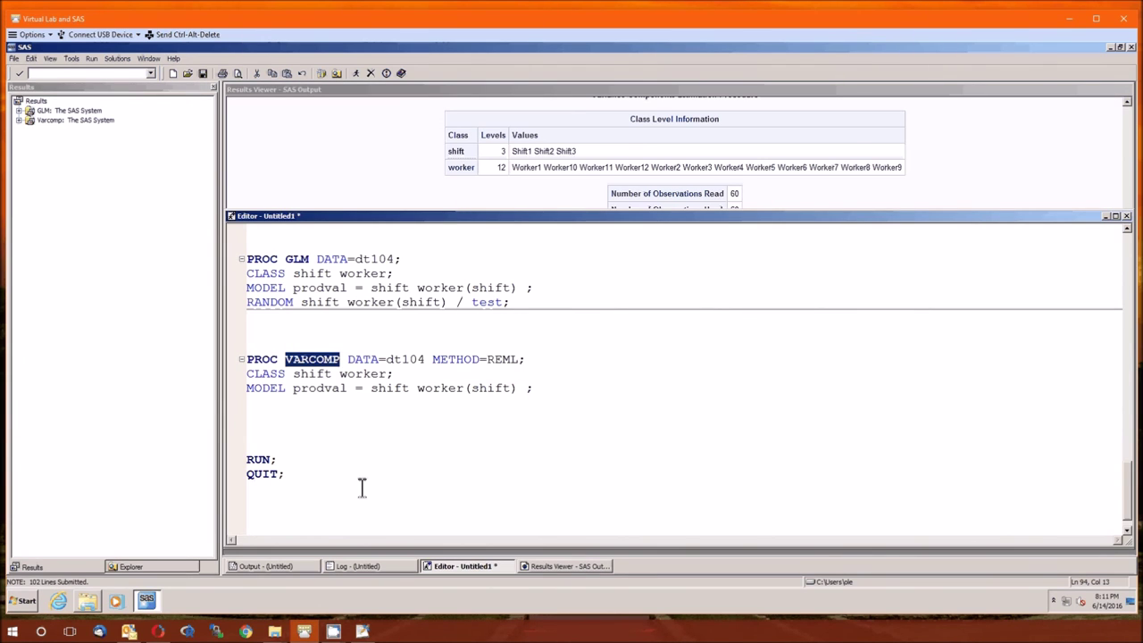
pyautogui.click(504, 360)
pyautogui.doubleClick(504, 360)
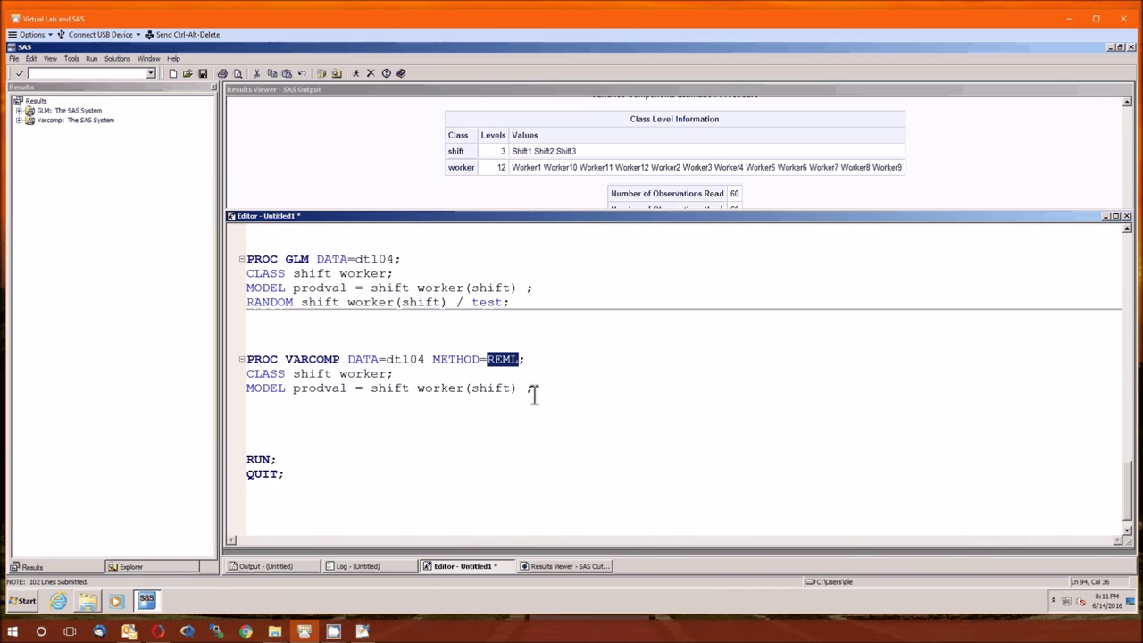
pyautogui.click(570, 433)
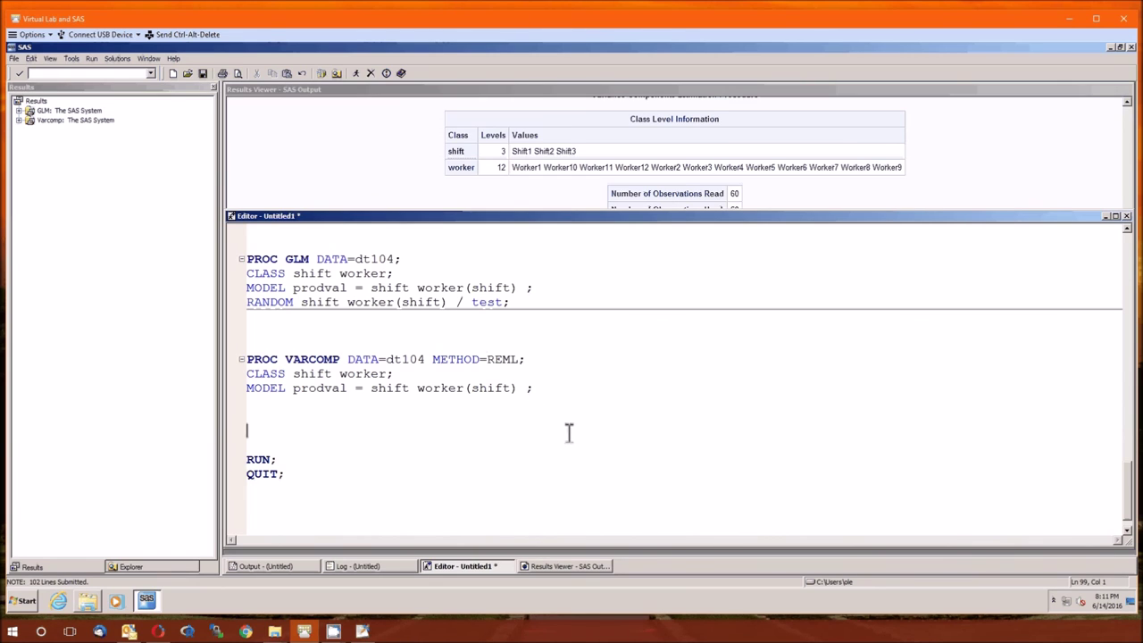